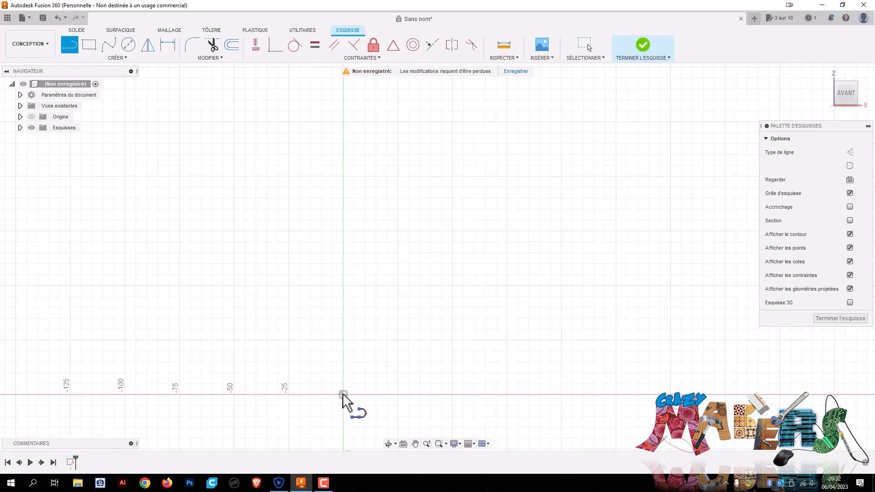
Step: Draw a vertical line upward from the origin along the vertical axis
left_click(343, 395)
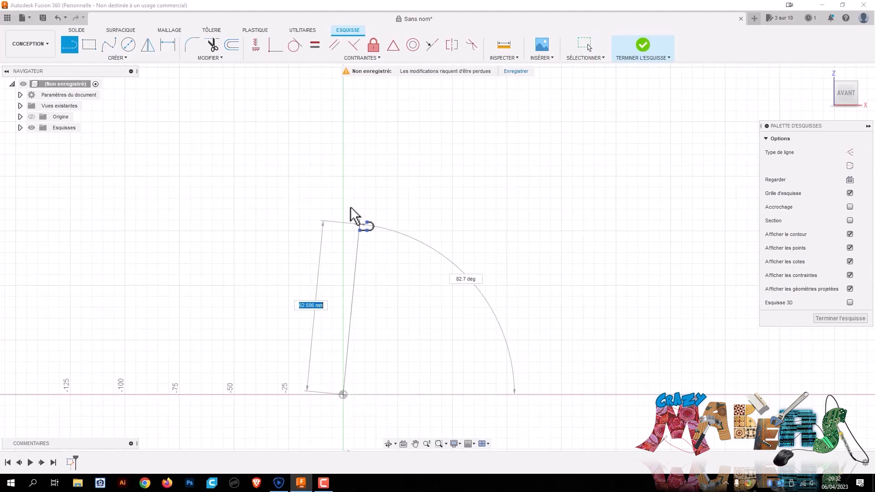
left_click(344, 179)
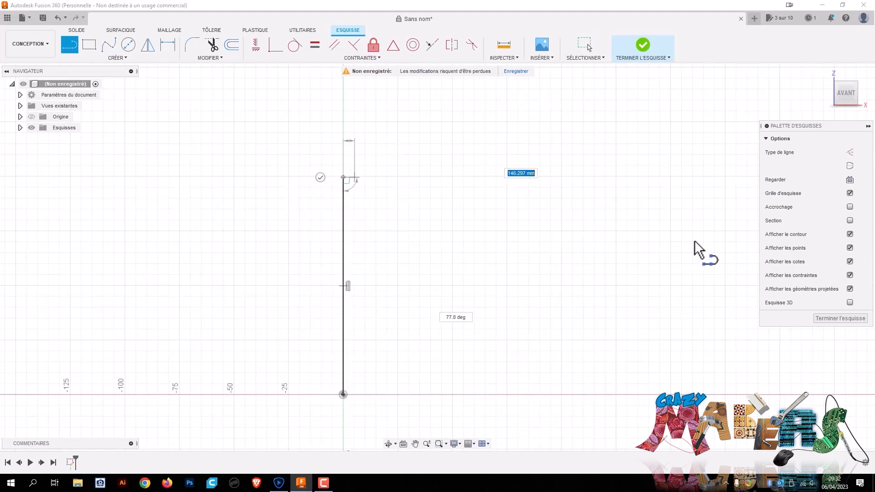
key("Escape")
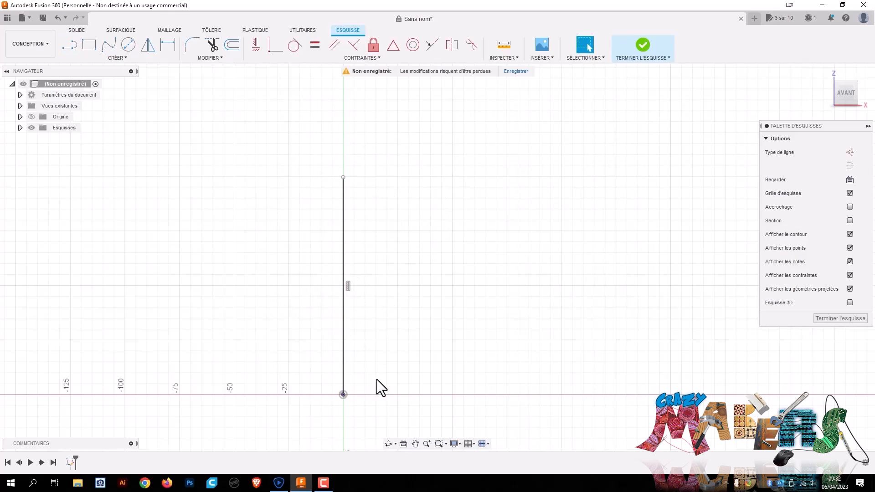
Step: Draw a slanted construction line from near the origin, to the right of the vertical line
key("l")
key("x")
left_click(343, 394)
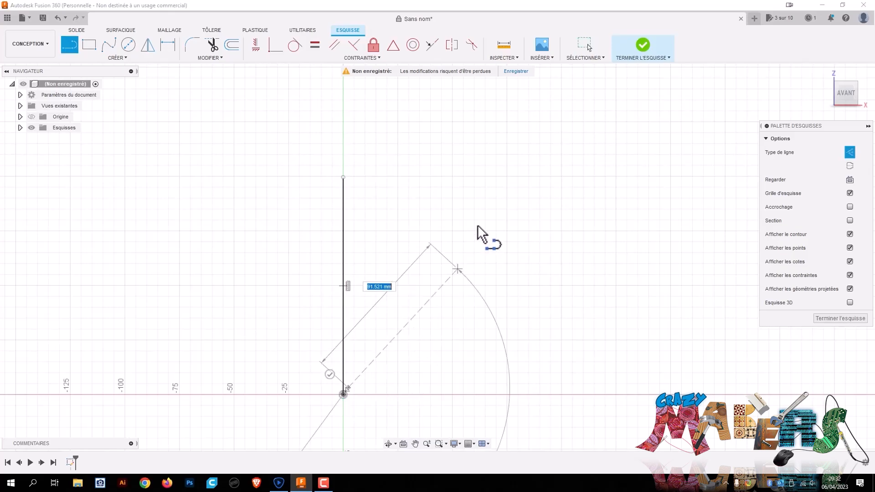
left_click(440, 182)
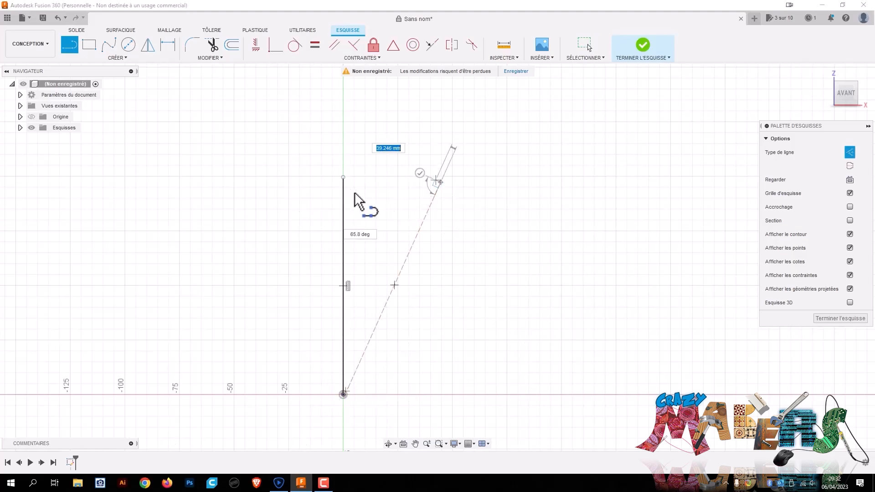
key("Escape")
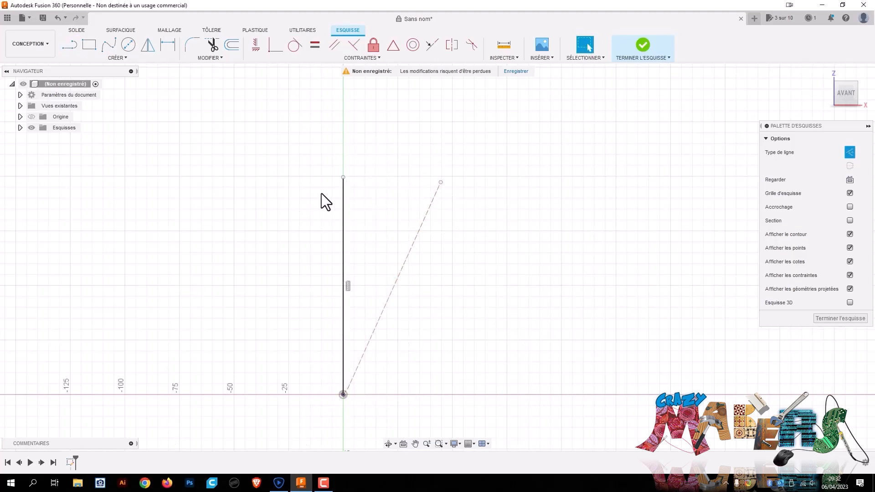
Step: Dimension the angle between the vertical line and the slanted construction line as 15 degrees
key("d")
left_click(399, 269)
left_click(343, 233)
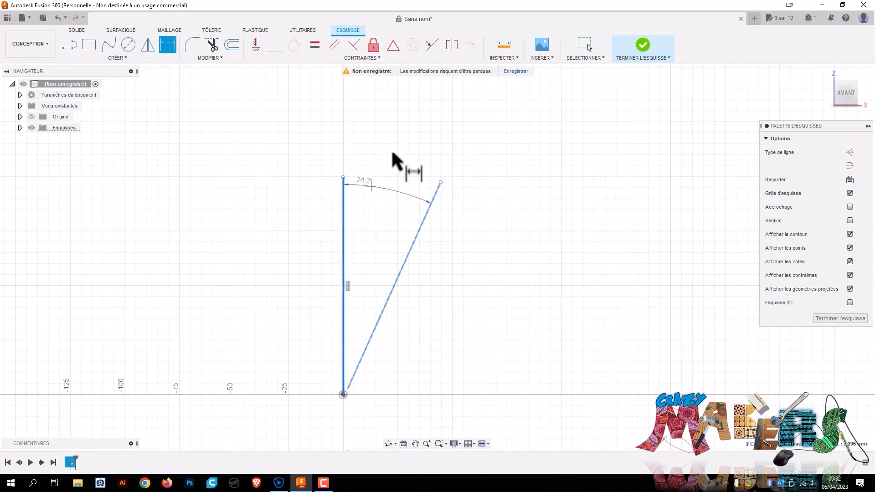
left_click(412, 139)
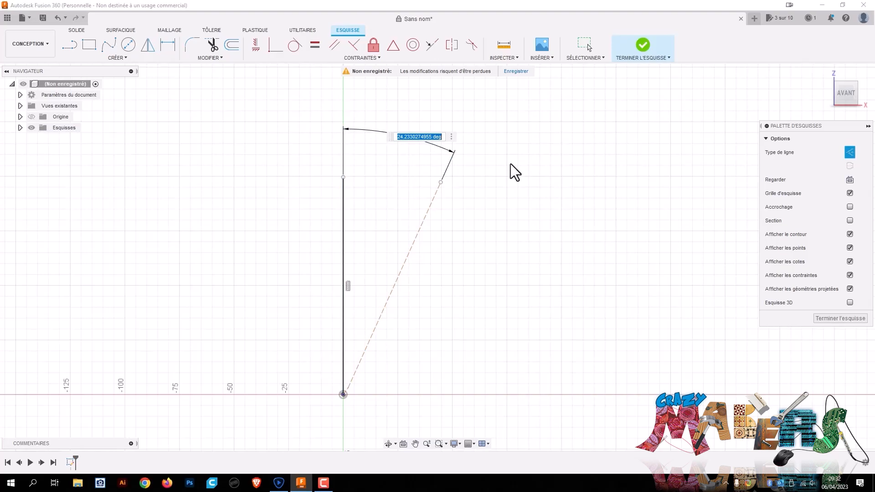
type("15")
key("Return")
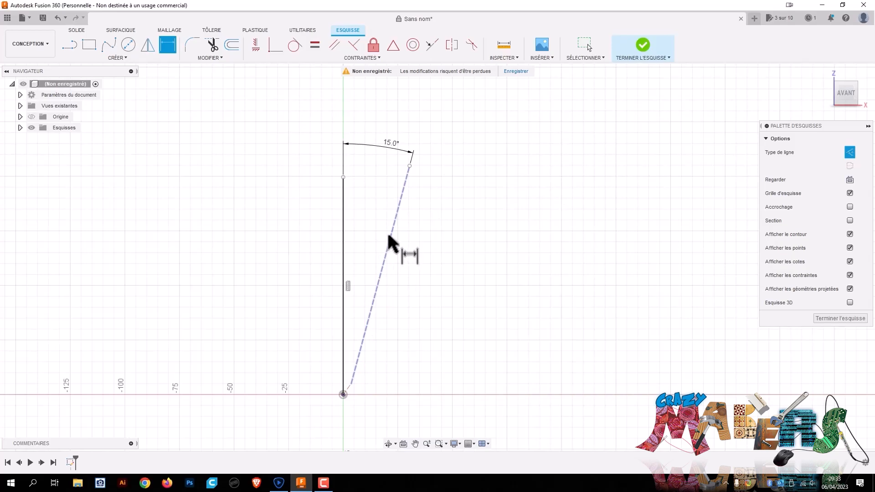
key("Escape")
Step: Delete the slanted construction line that does not start exactly at the origin
scroll(395, 284, "up", 3)
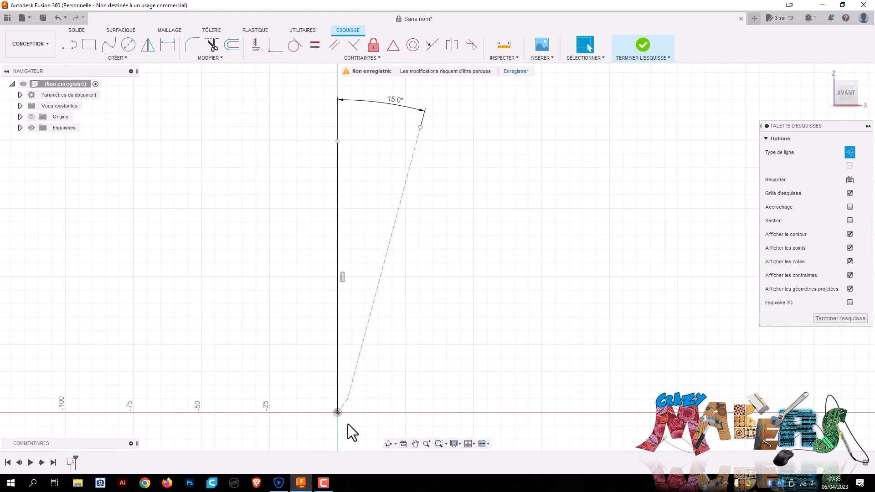
left_click(349, 378)
key("Delete")
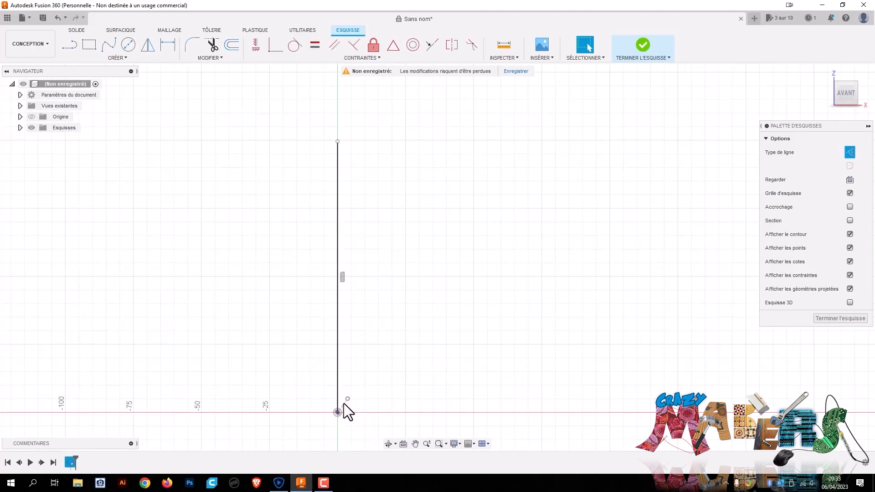
Step: Draw a slanted construction line about 101 mm long starting exactly at the origin, to the right of the vertical line
key("l")
left_click(338, 412)
left_click(408, 147)
Step: Set the angle between the vertical line and the new construction line to 15 degrees
key("d")
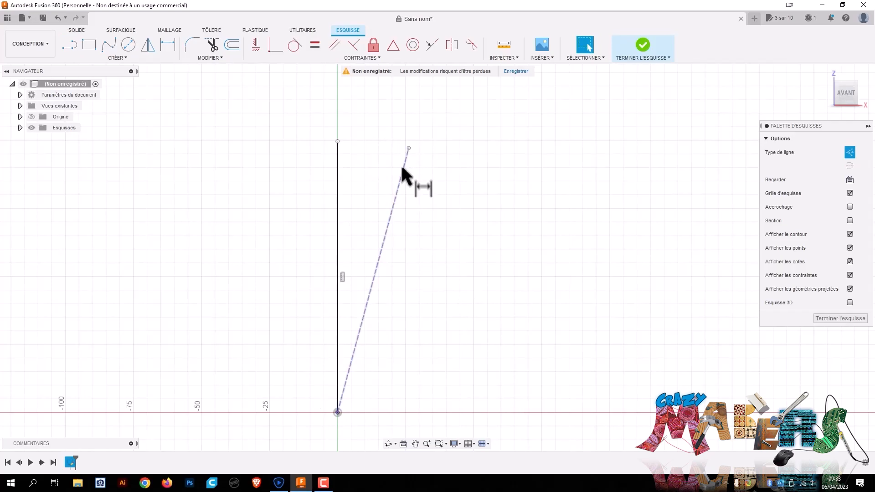
left_click(400, 180)
left_click(339, 165)
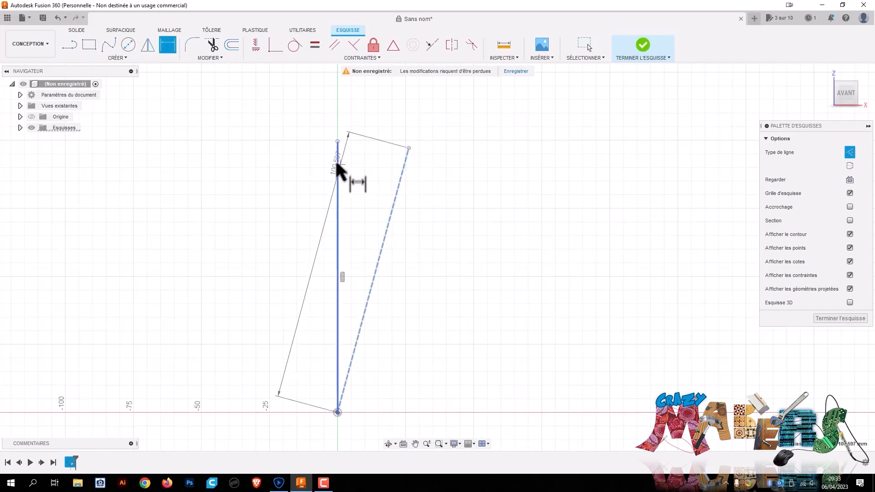
left_click(376, 138)
type("2")
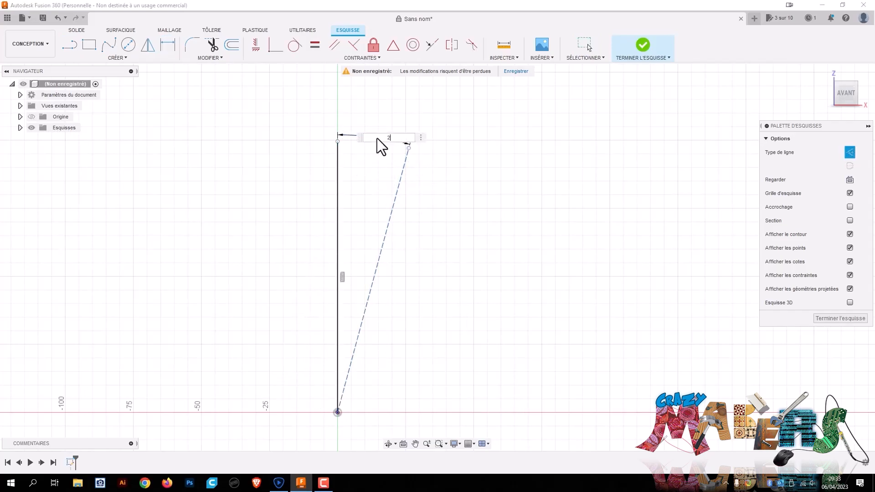
key("BackSpace")
type("15")
key("Return")
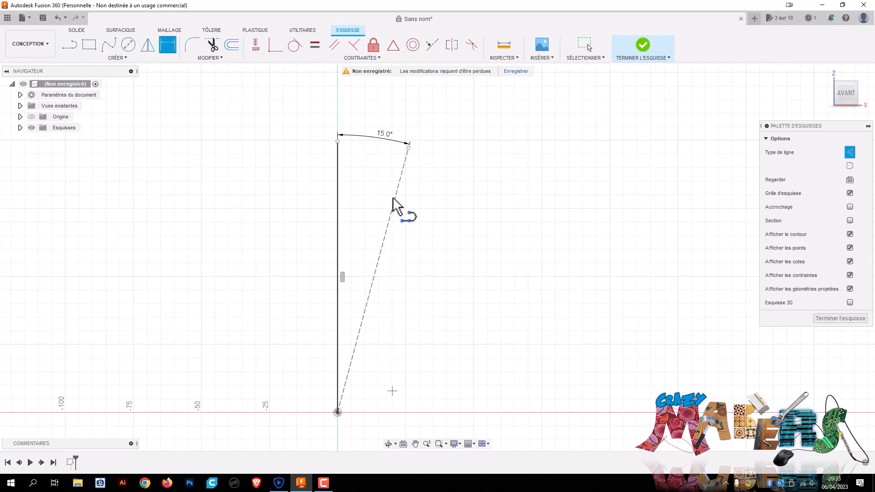
key("l")
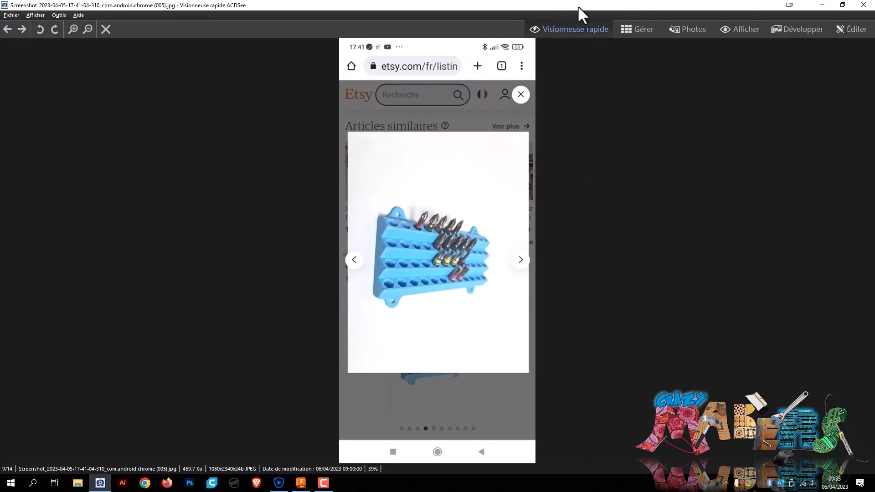
left_click_drag(575, 14, 874, 27)
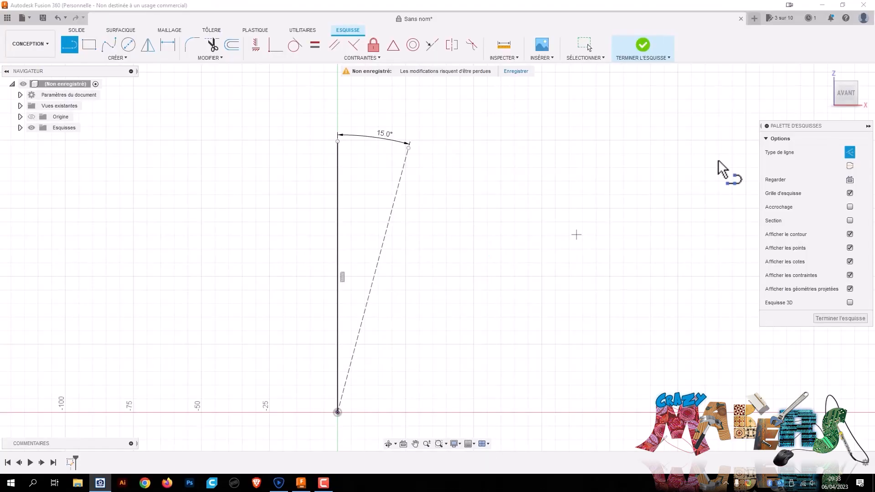
left_click(338, 141)
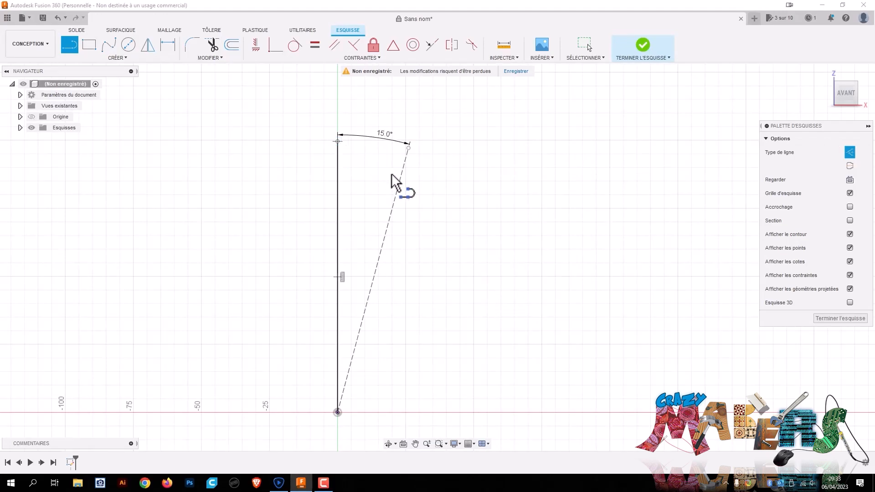
key("Escape")
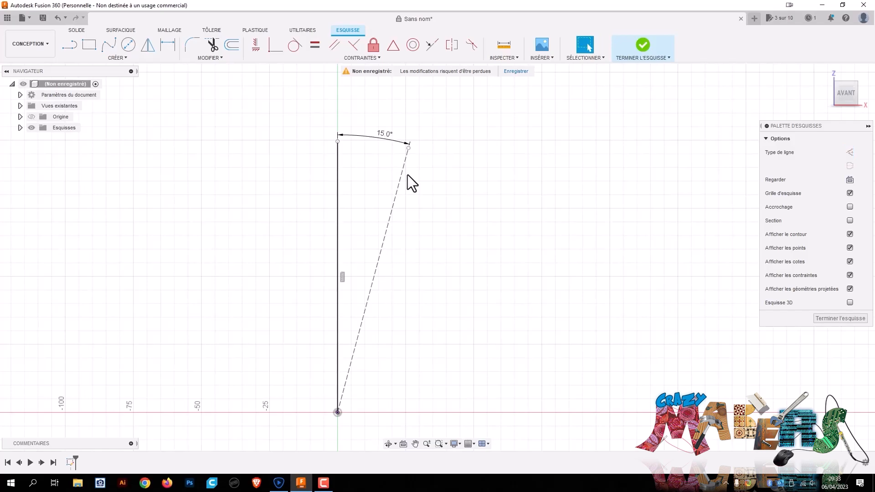
Step: Draw a six-segment solid staircase profile descending from the vertical line's upper end, alternating perpendicular and parallel to the construction line, with a first edge about 33 mm long
key("l")
left_click(337, 141)
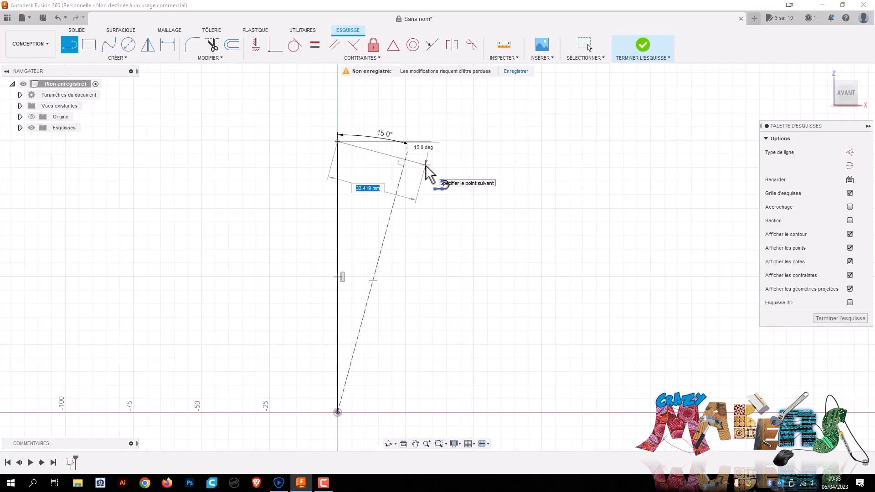
left_click(426, 165)
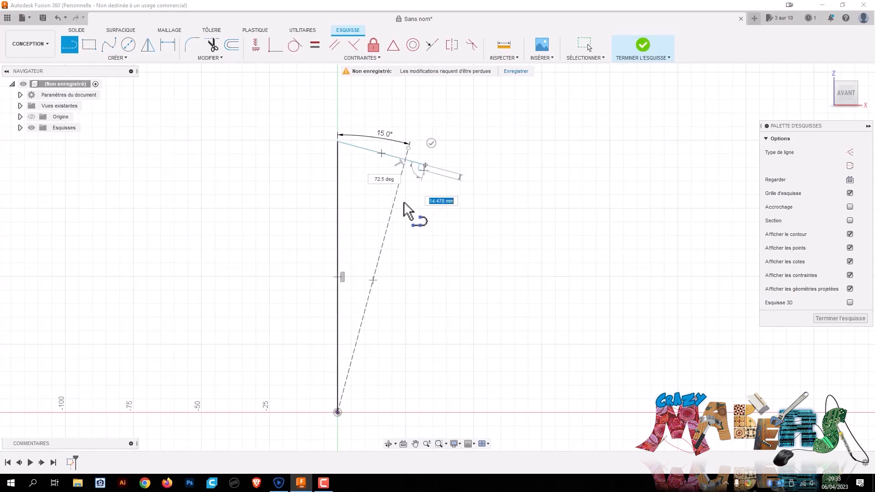
left_click(408, 230)
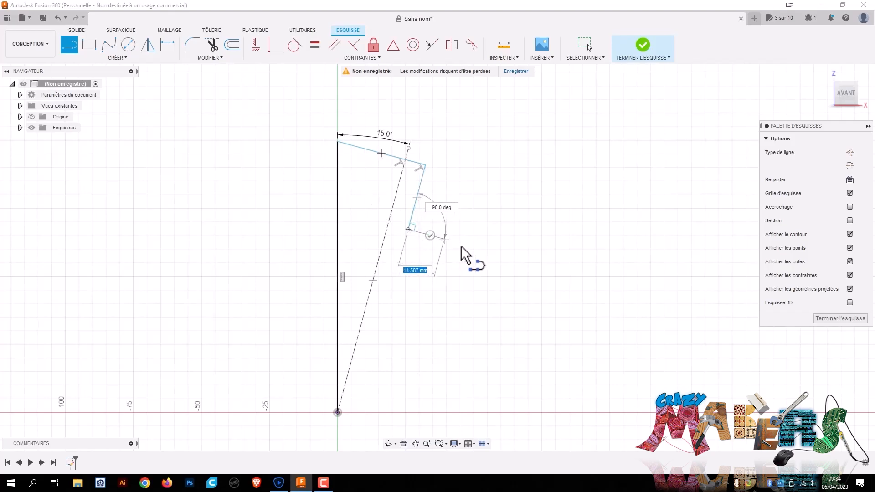
left_click(480, 248)
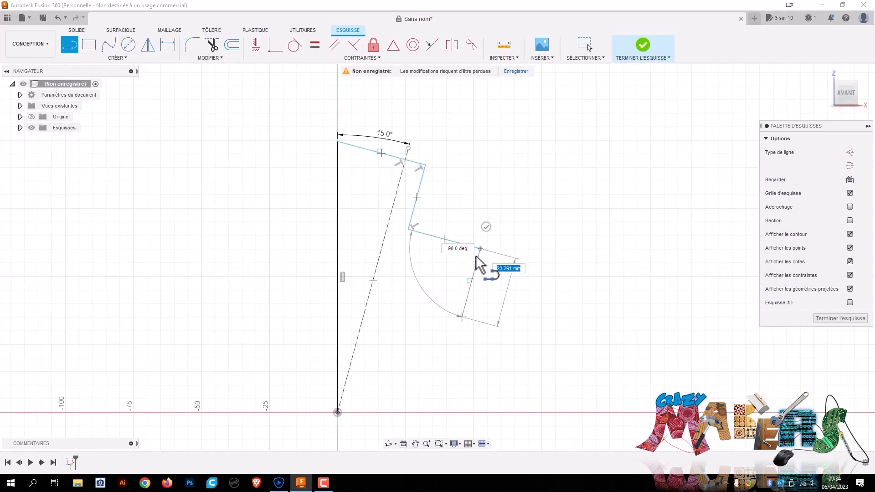
left_click(465, 304)
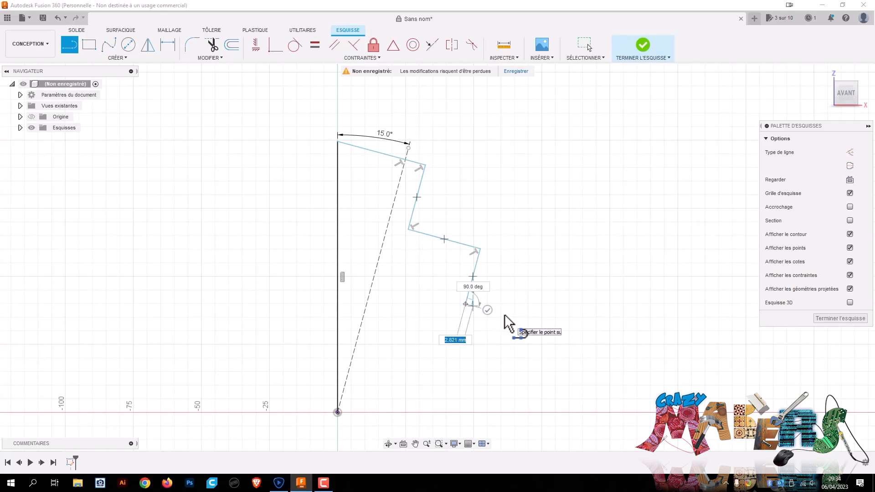
left_click(529, 321)
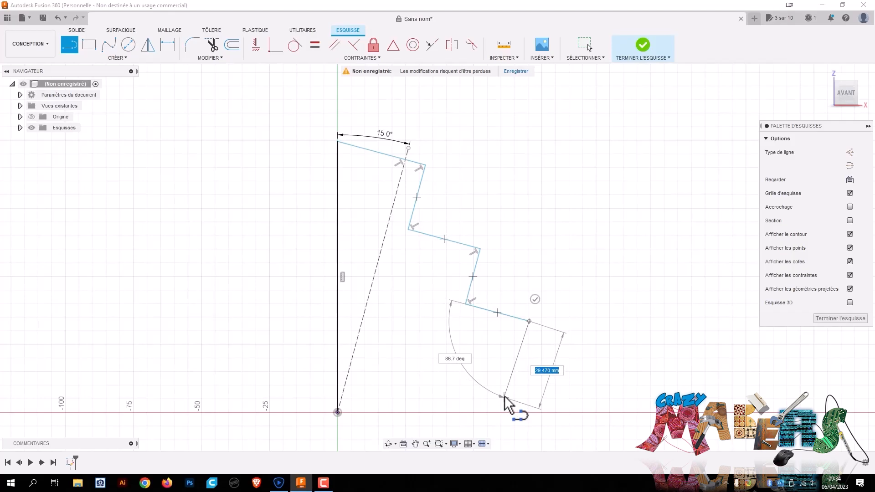
left_click(514, 373)
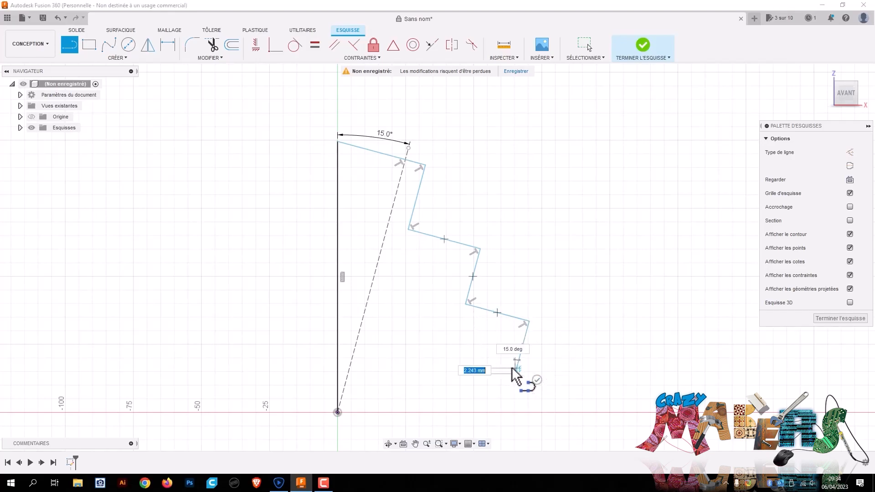
key("Escape")
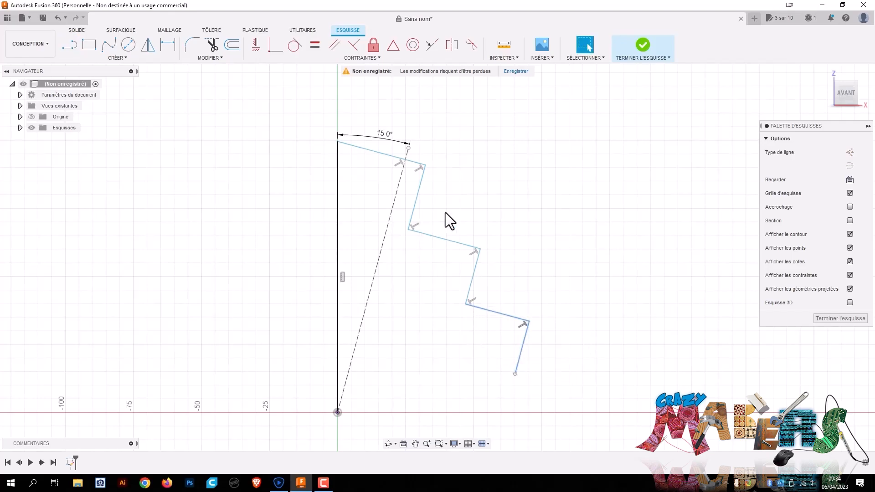
Step: Dimension the staircase's uppermost edge to 15 mm and move that edge back up near the vertical line's original height
left_click(356, 47)
left_click(385, 154)
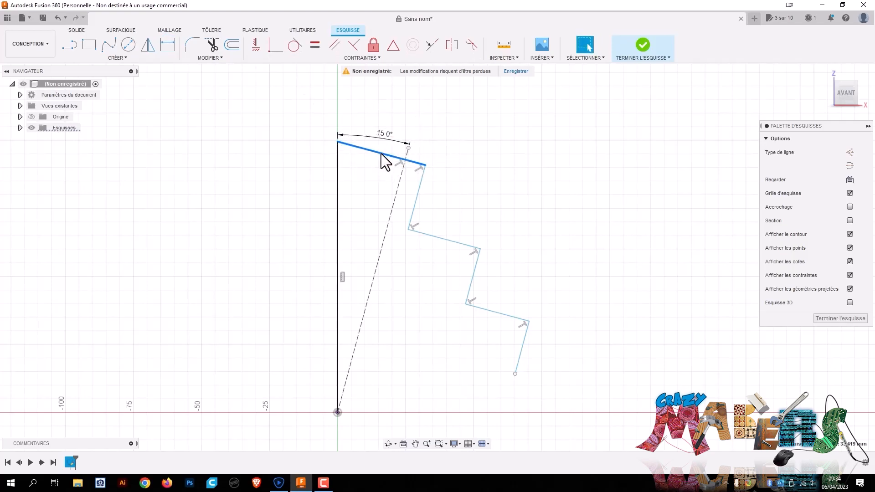
key("d")
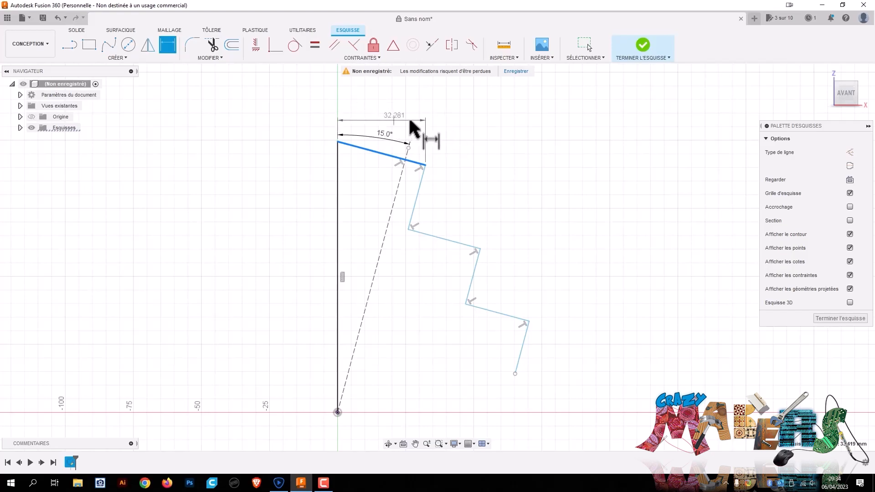
left_click(435, 121)
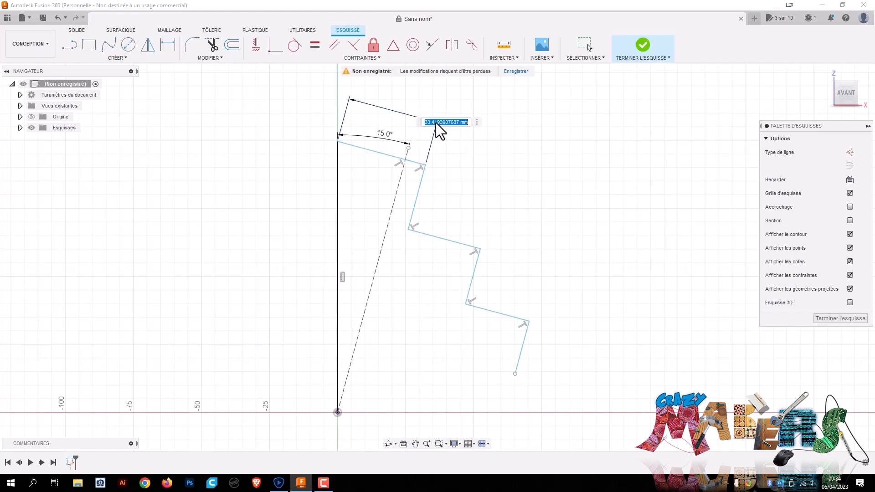
type("15")
key("Return")
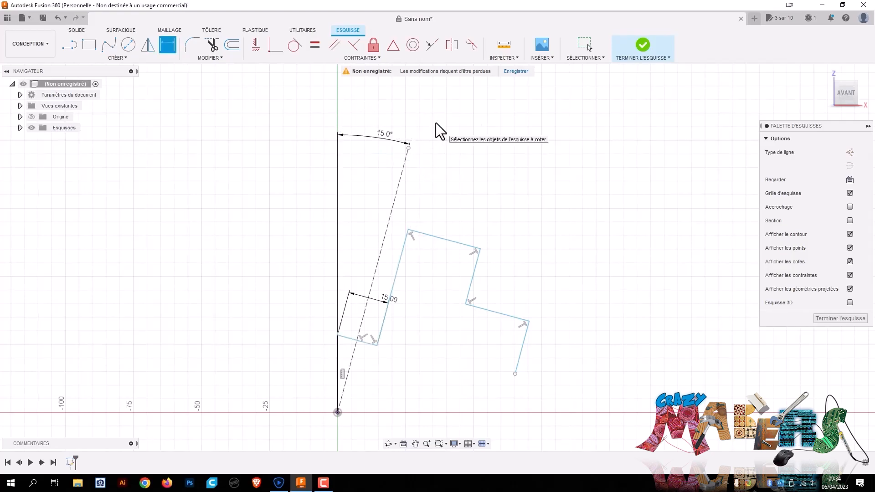
key("Escape")
mouse_move(365, 341)
left_mouse_down()
mouse_move(376, 245)
mouse_move(405, 157)
mouse_move(403, 172)
left_mouse_up()
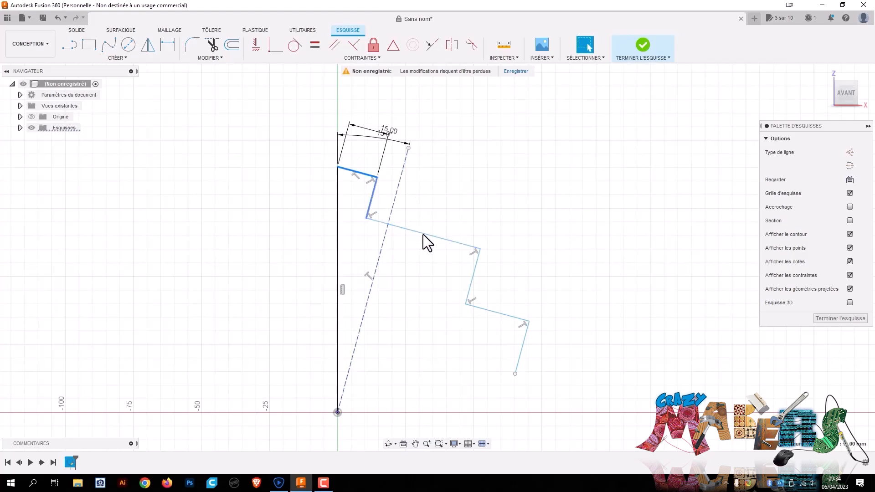
key("d")
left_click(437, 237)
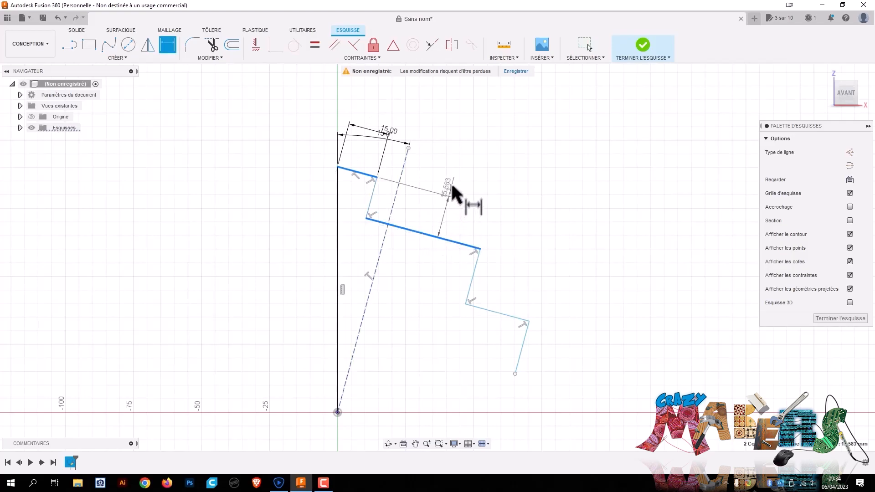
key("Escape")
key("Escape")
Step: Dimension the second tread by linking it to the uppermost edge's 15 mm dimension, and shift the uppermost dimension's label clear of the angle label
left_click(443, 239)
key("d")
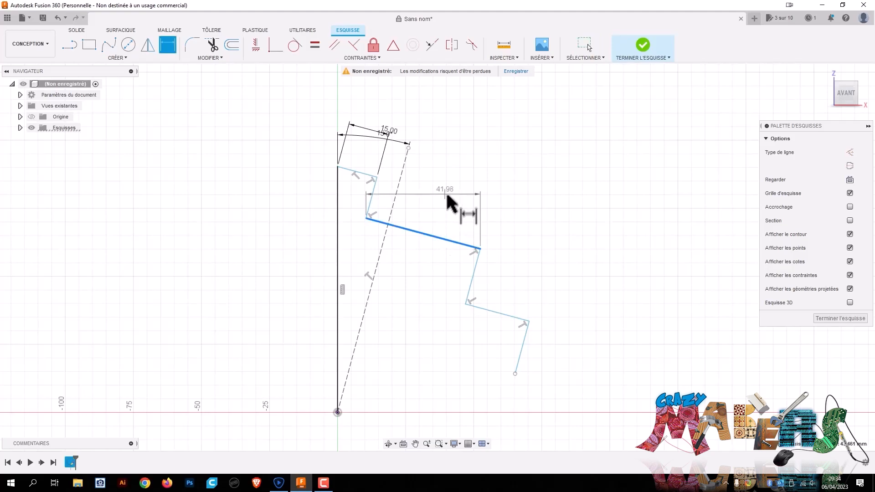
left_click(507, 209)
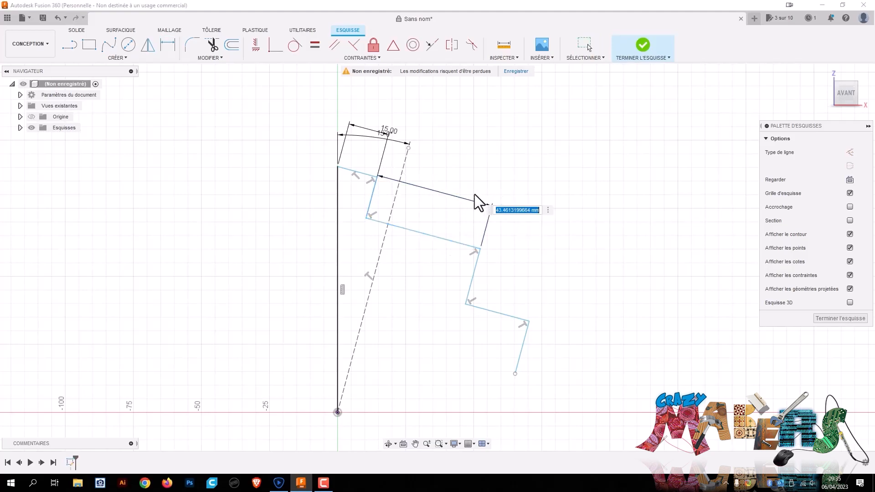
key("BackSpace")
left_click(396, 130)
key("Return")
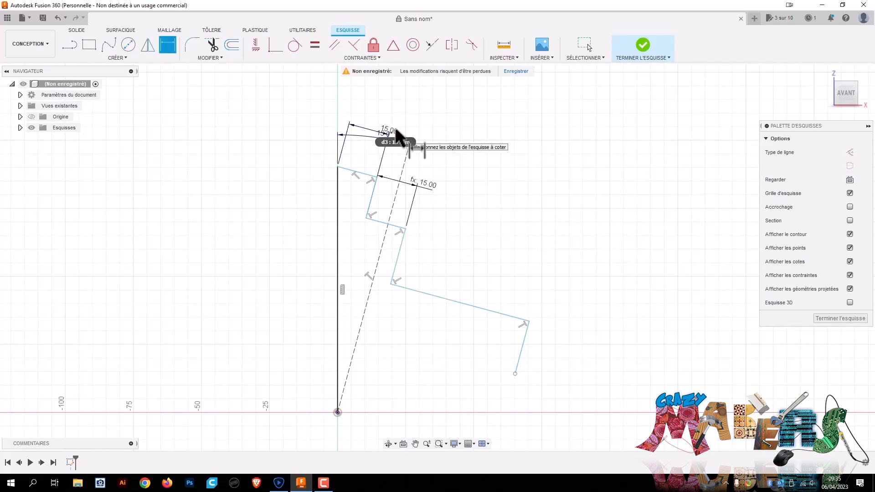
key("Escape")
left_click_drag(391, 109, 391, 114)
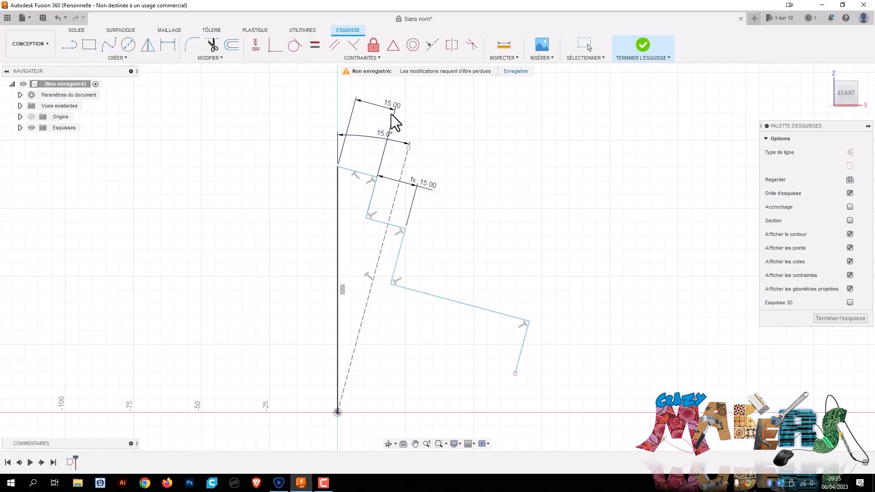
Step: Dimension the third, lowest tread by linking it to the uppermost edge's dimension d3
left_click(458, 302)
key("d")
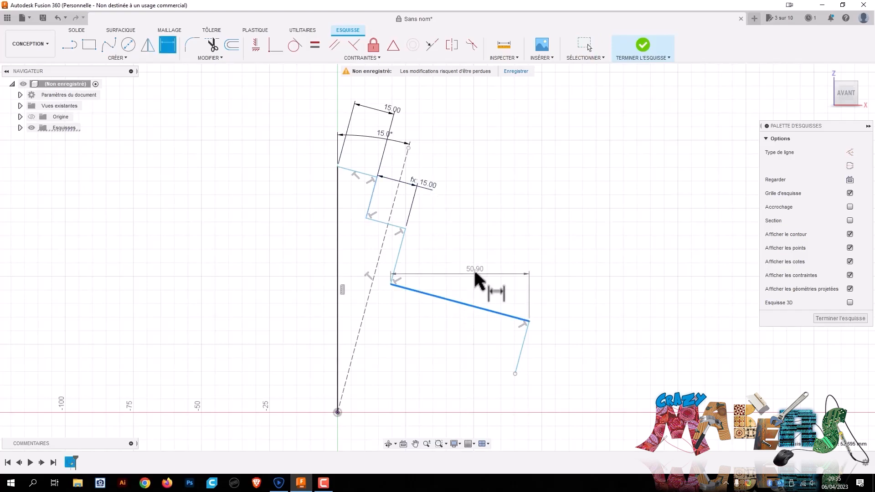
left_click(551, 279)
type("d3")
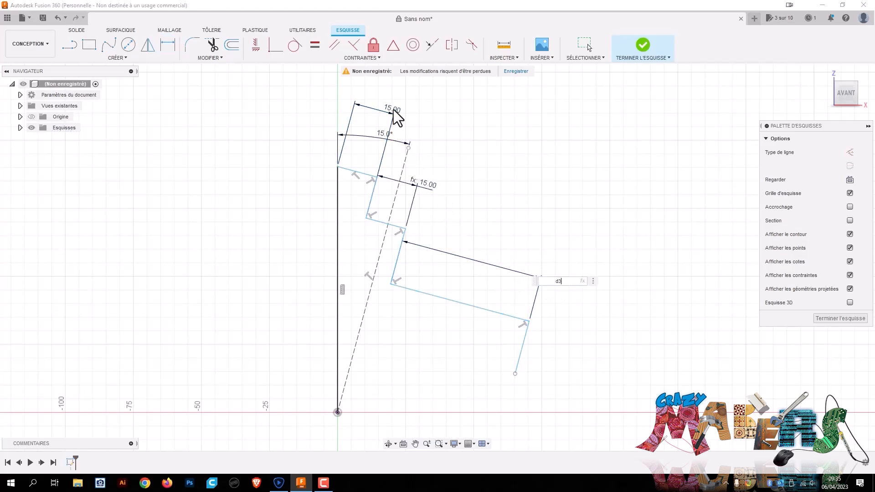
key("Return")
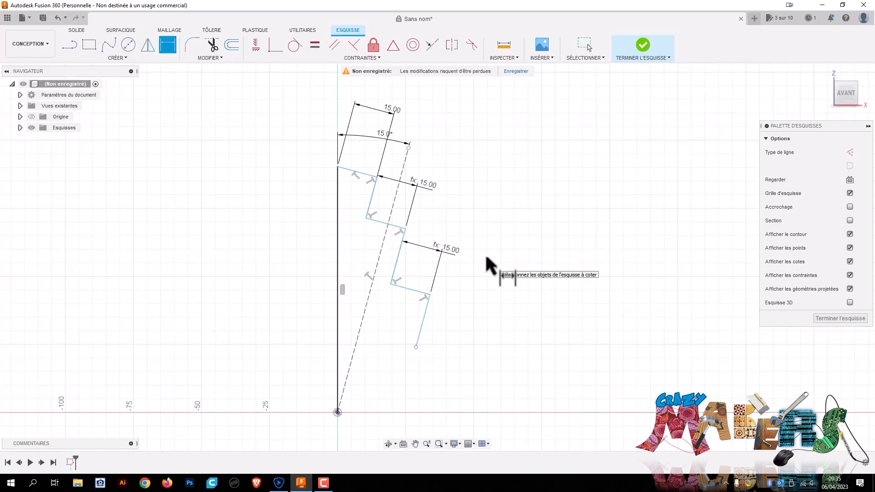
key("Escape")
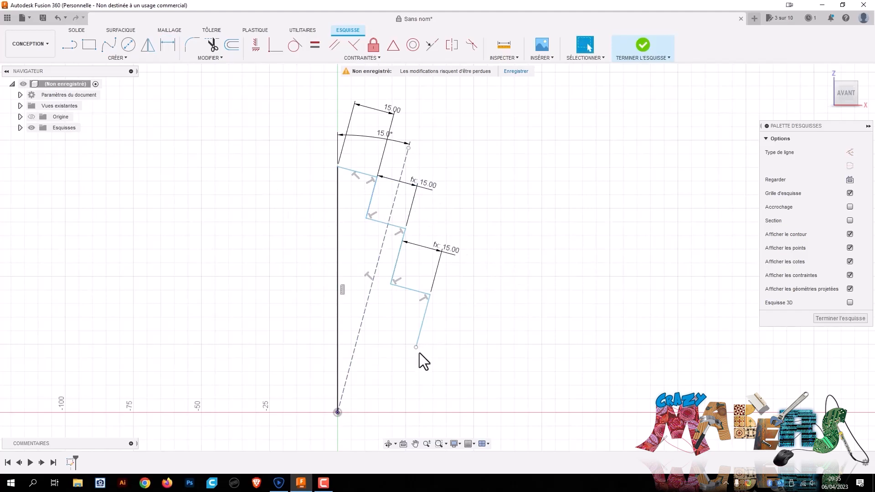
Step: Dimension the first riser below the uppermost edge to 15 mm, placing the dimension well outside the profile
left_click(372, 201)
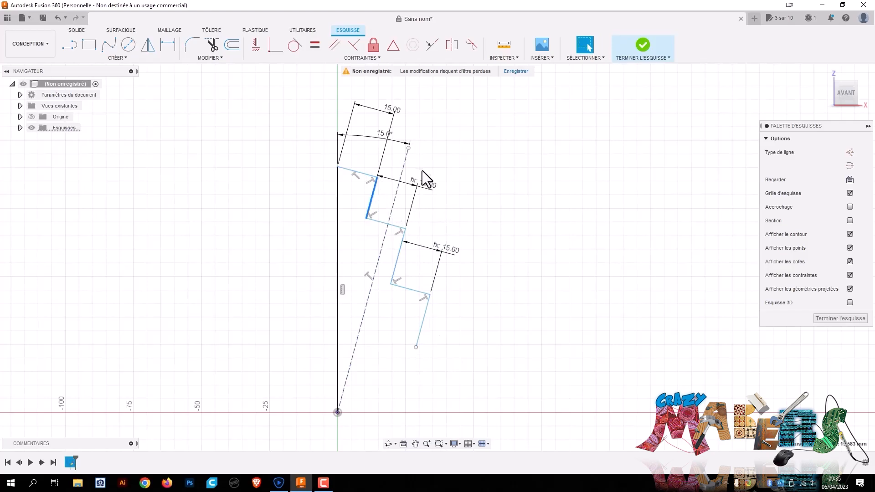
key("d")
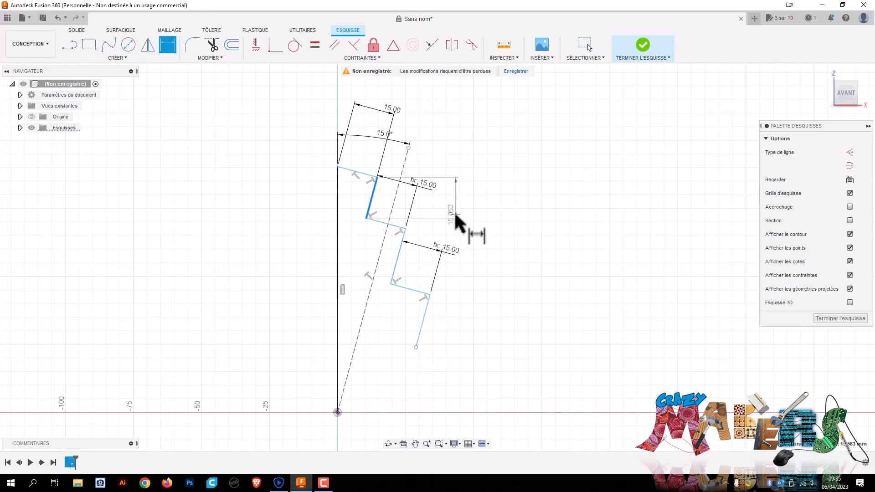
left_click(519, 240)
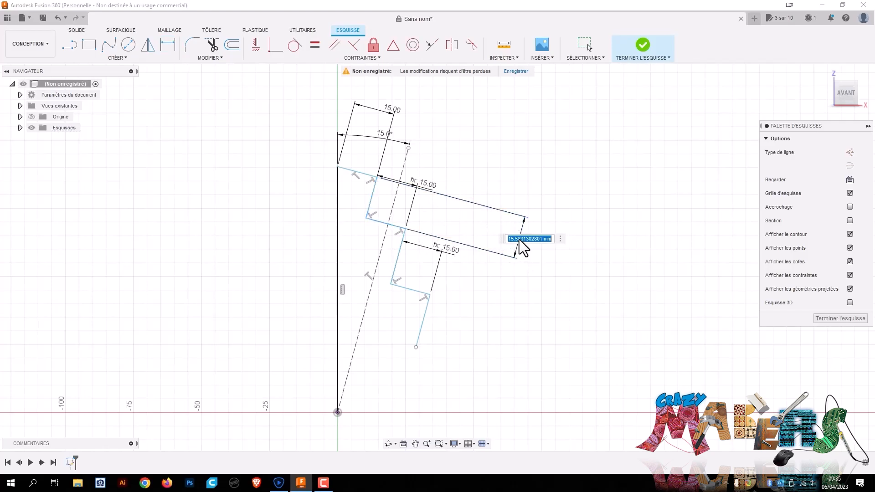
type("15")
key("Return")
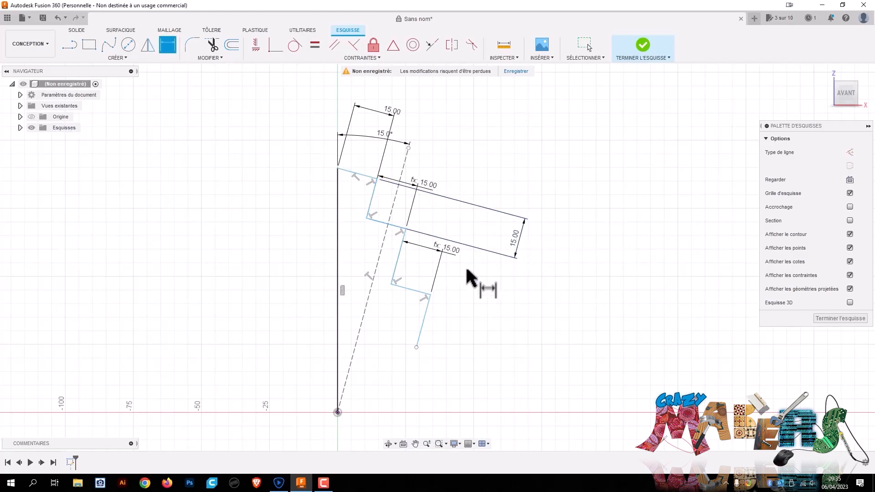
Step: Dimension the second riser by linking it to the first riser's 15 mm dimension
left_click(398, 260)
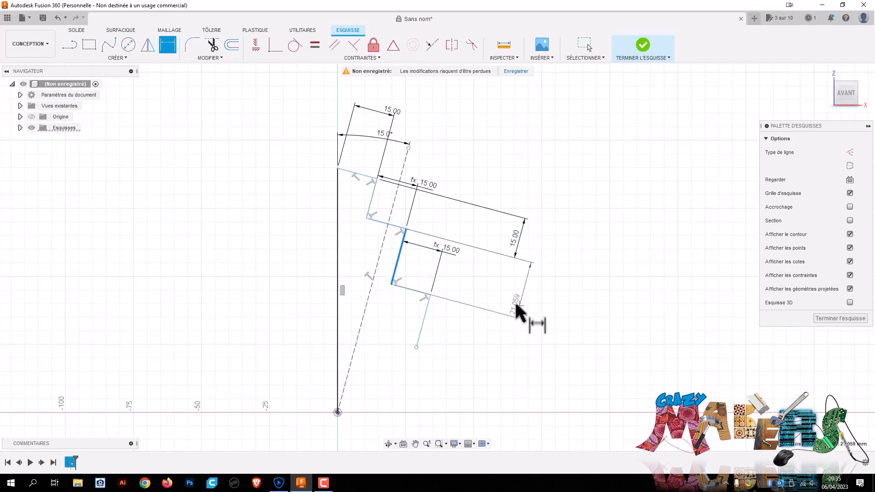
left_click(503, 307)
left_click(517, 243)
key("Return")
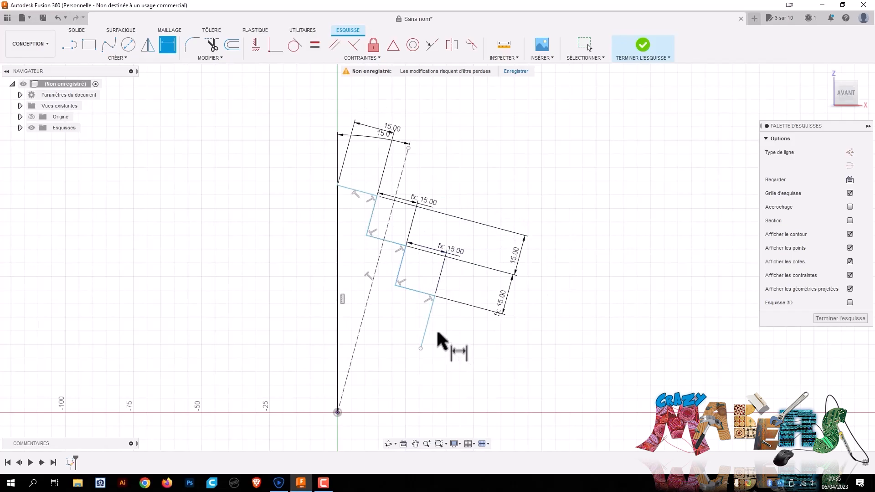
Step: Dimension the third, lowest riser by linking it to the first riser's dimension d6
left_click(425, 331)
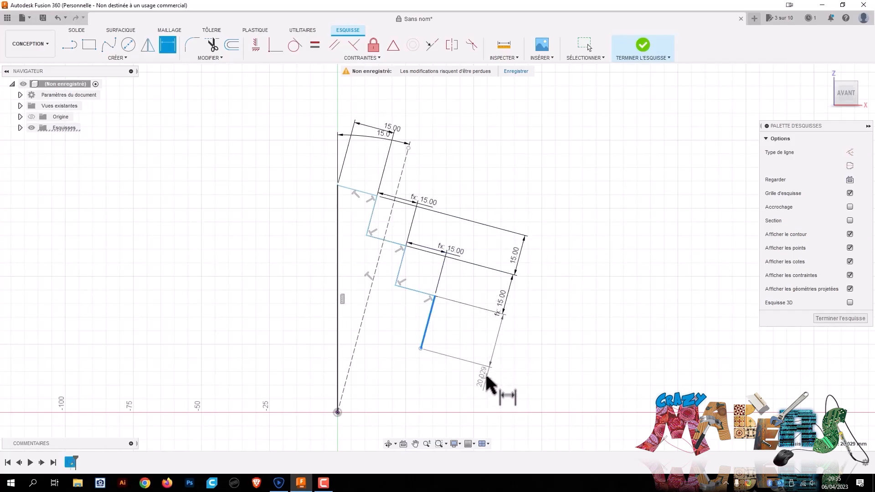
left_click(491, 346)
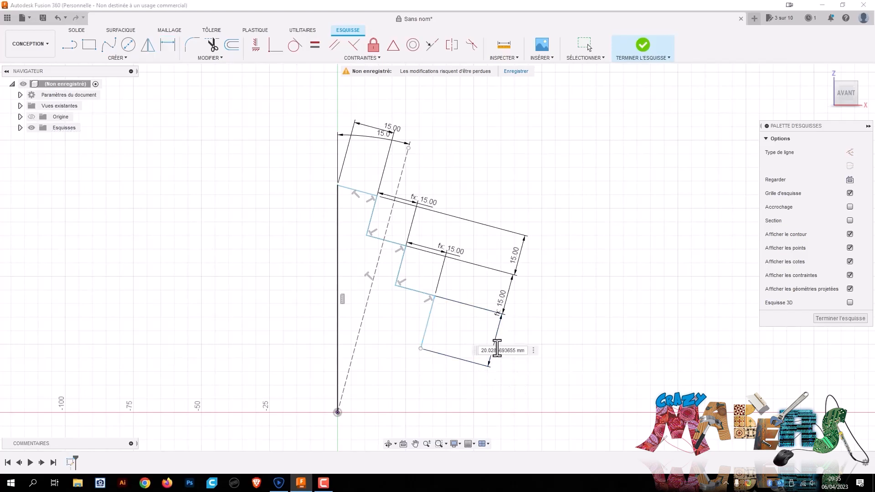
type("d6")
key("Return")
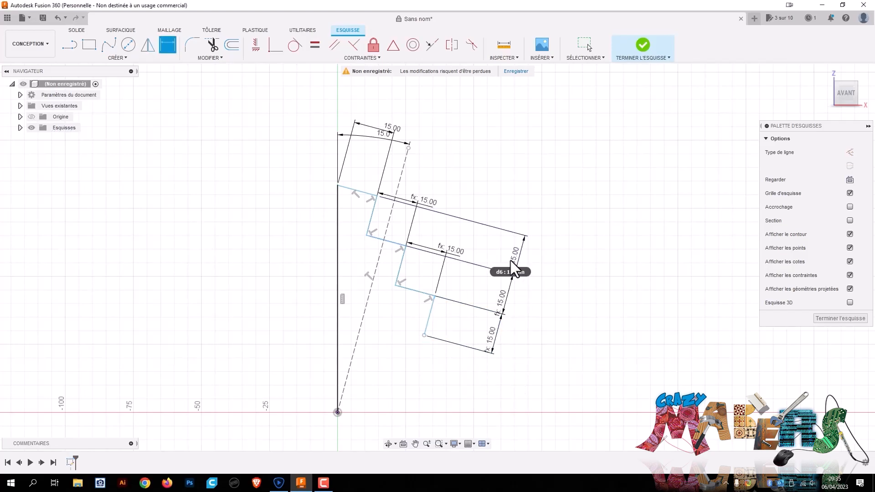
key("Escape")
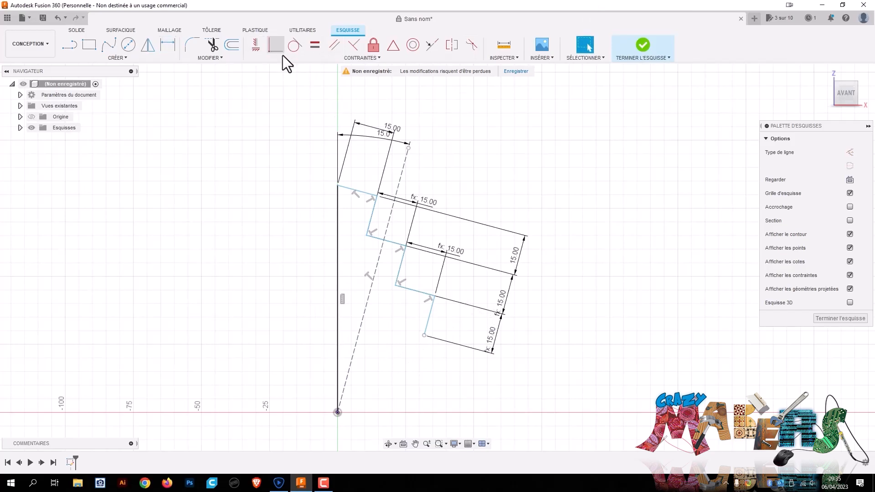
Step: Try to make the staircase's free lower end coincident with the origin, and pull that end down closer to it
left_click(282, 54)
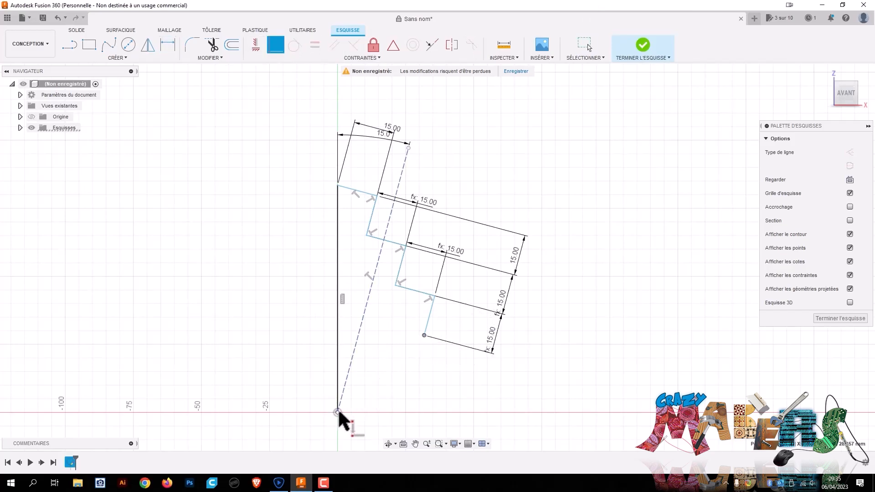
key("Escape")
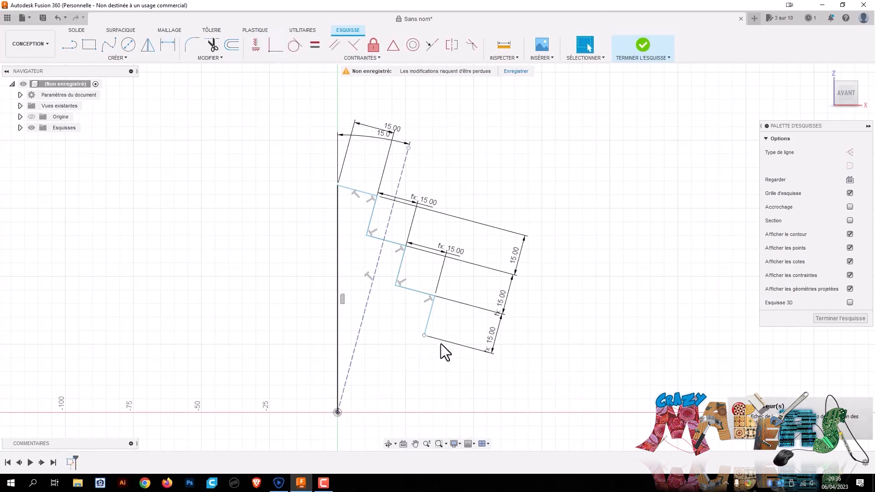
mouse_move(422, 337)
left_mouse_down()
mouse_move(396, 391)
mouse_move(398, 365)
left_mouse_up()
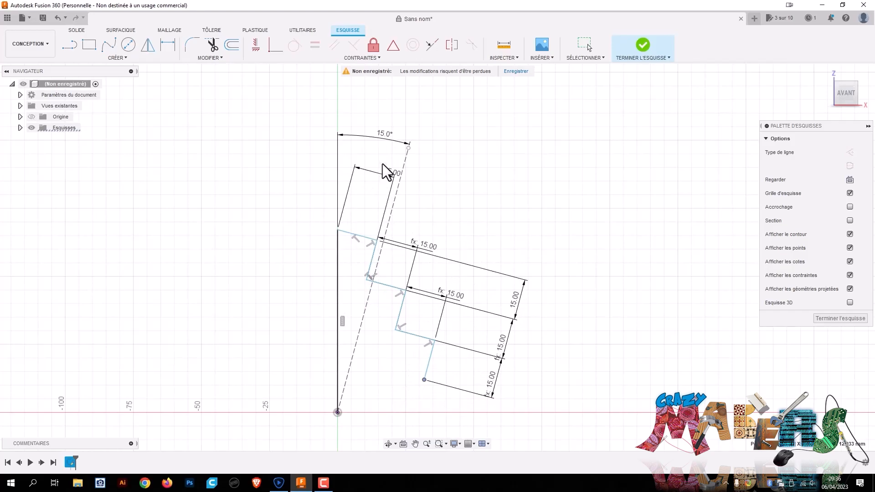
Step: Increase the angle between the vertical line and the construction line to 20, 25 and 30 degrees
double_click(384, 134)
type("20")
key("Return")
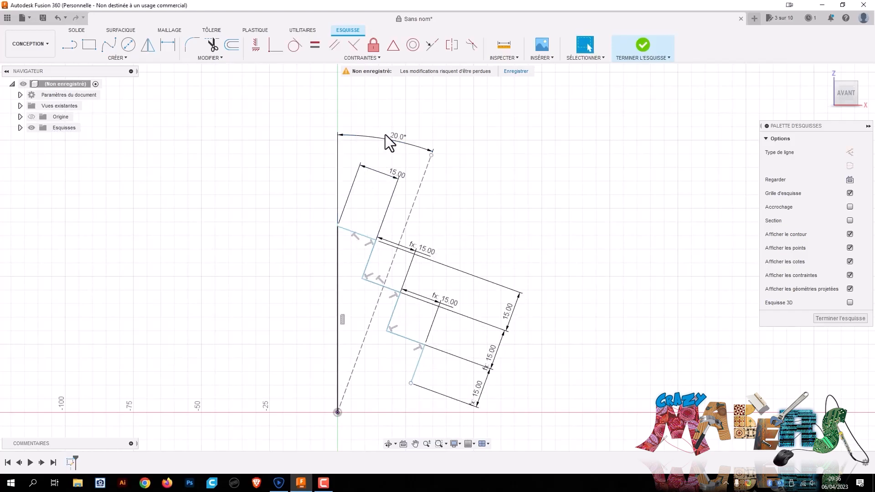
double_click(396, 136)
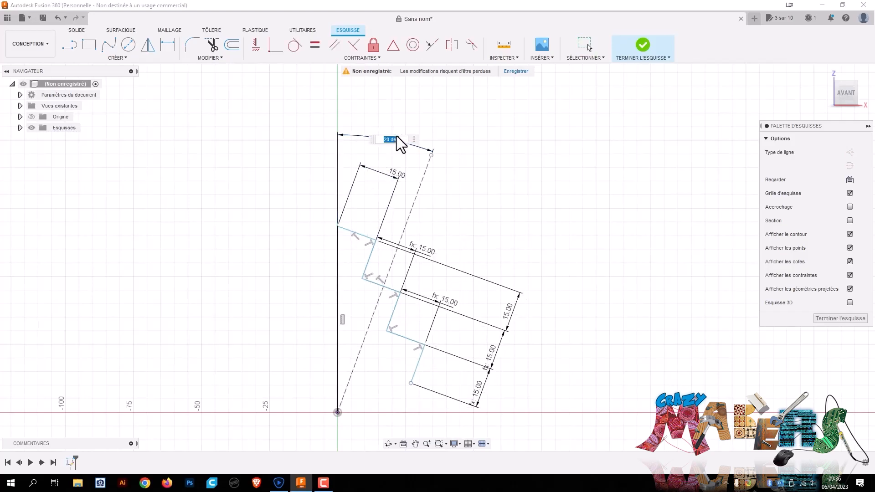
type("25")
key("Return")
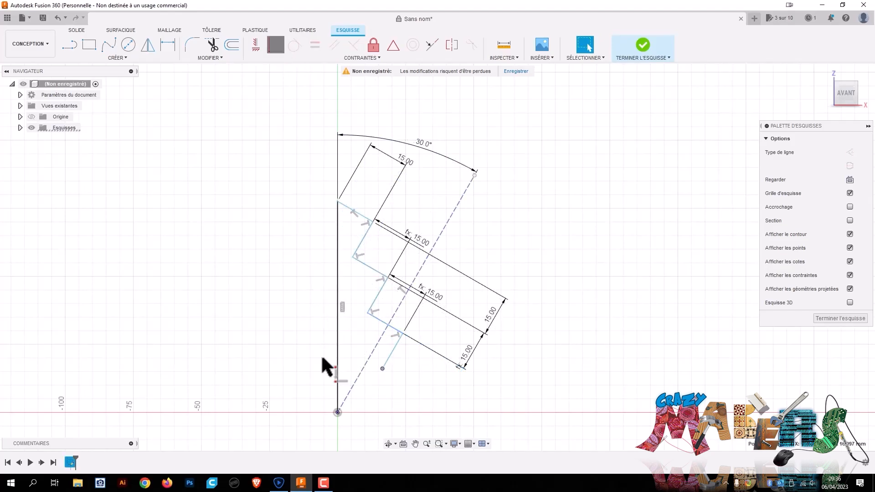
Step: Close the profile by making the staircase's free lower end coincident with the origin
left_click(338, 412)
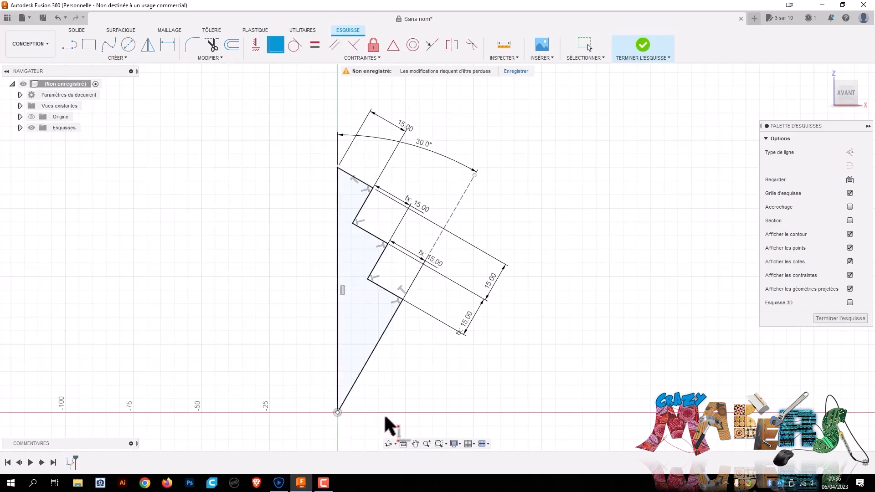
key("Escape")
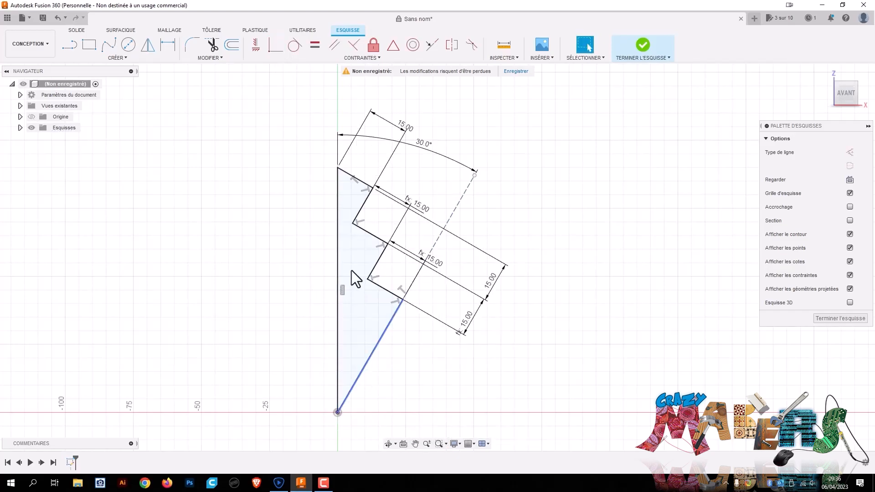
scroll(351, 271, "down", 1)
scroll(387, 255, "up", 2)
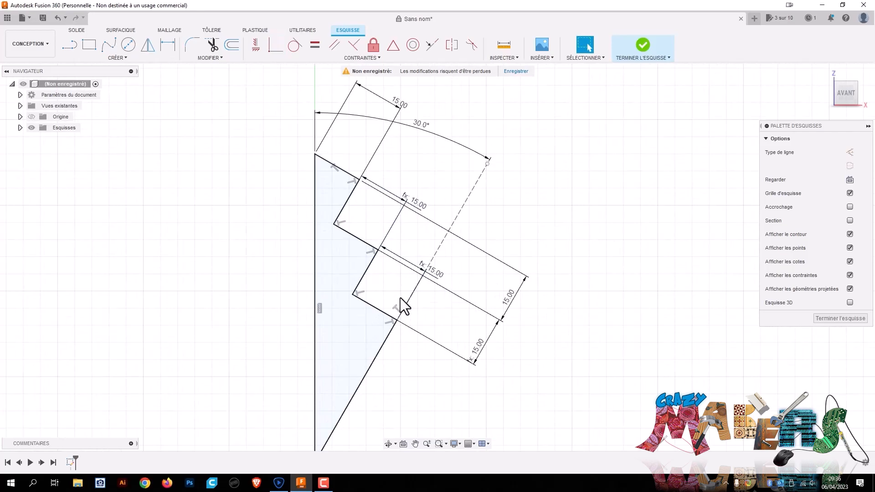
mouse_move(493, 333)
middle_mouse_down()
mouse_move(513, 307)
mouse_move(518, 334)
mouse_move(504, 383)
middle_mouse_up()
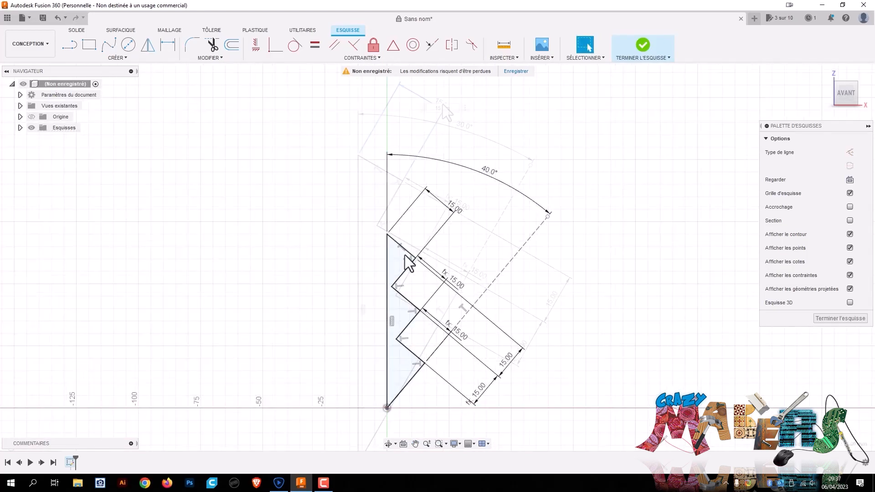
Step: Delete the coincident constraint tying the staircase's upper end to the vertical line, and pull the uppermost edge free of it
scroll(401, 253, "up", 3)
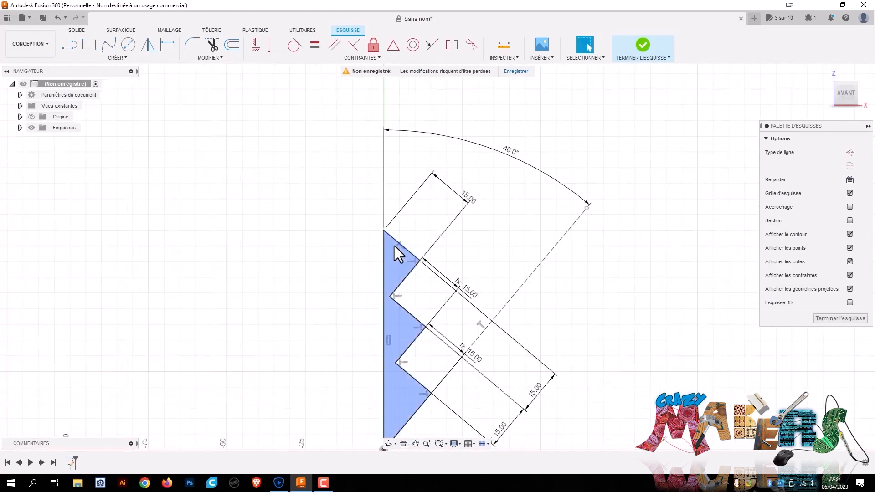
scroll(393, 245, "up", 2)
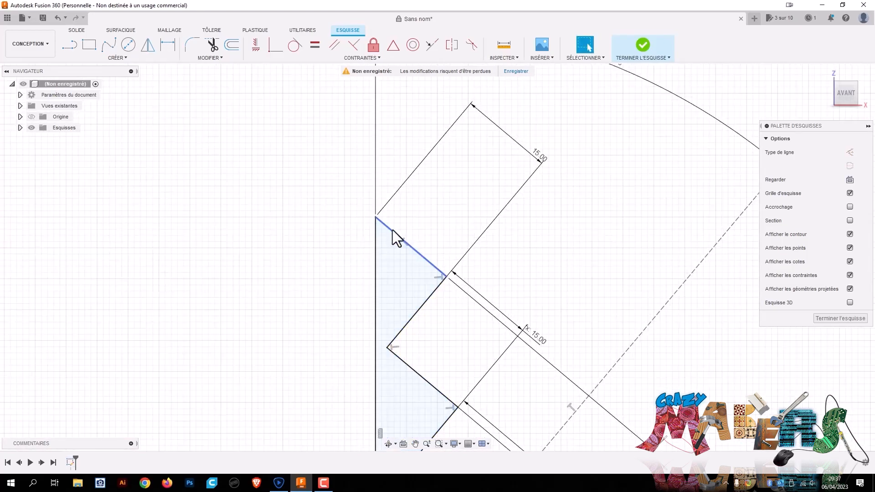
left_click(371, 209)
key("Delete")
left_click(379, 220)
mouse_move(388, 219)
left_mouse_down()
mouse_move(441, 212)
mouse_move(406, 180)
mouse_move(479, 247)
mouse_move(575, 296)
mouse_move(583, 340)
left_mouse_up()
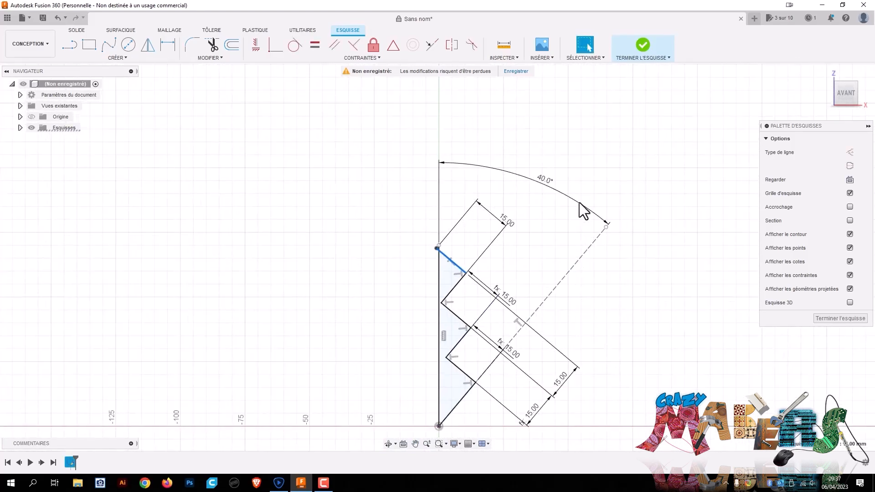
Step: Set the angle between the vertical line and the construction line to 35 degrees
double_click(545, 179)
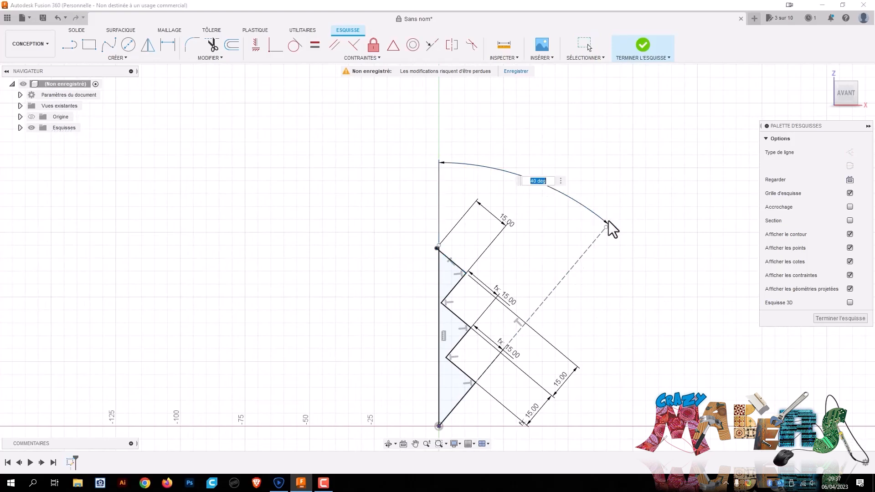
type("35")
key("Return")
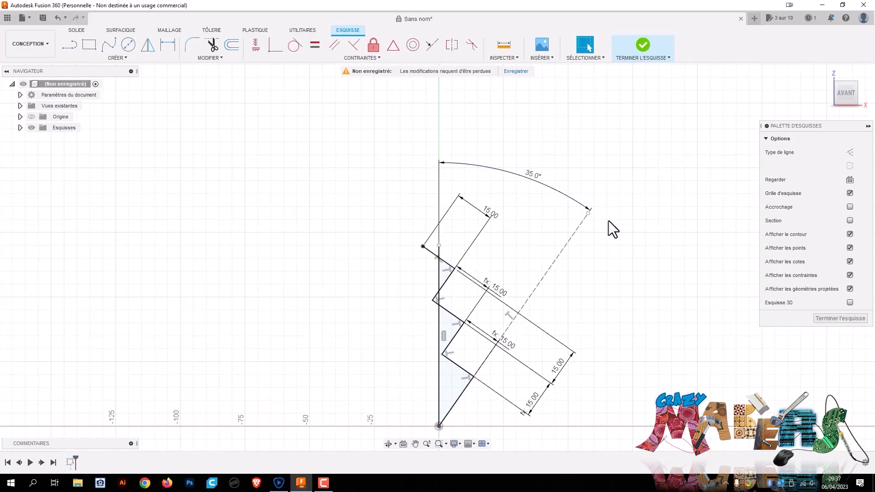
Step: Delete the angle dimension and the slanted construction line
key("Delete")
left_click(566, 247)
key("Delete")
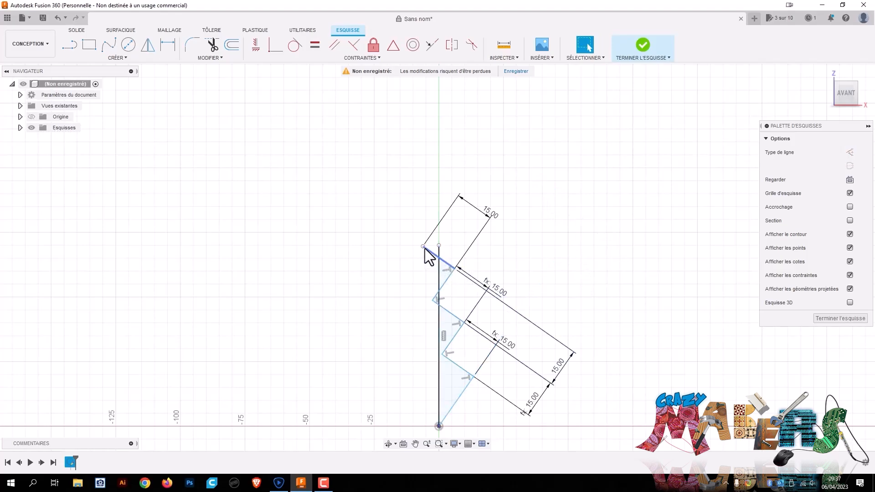
Step: Pull the staircase's upper end to the outer side of the vertical line and draw a horizontal line about 9 mm long from it to the vertical axis
left_click_drag(423, 246, 486, 320)
key("l")
left_click(461, 229)
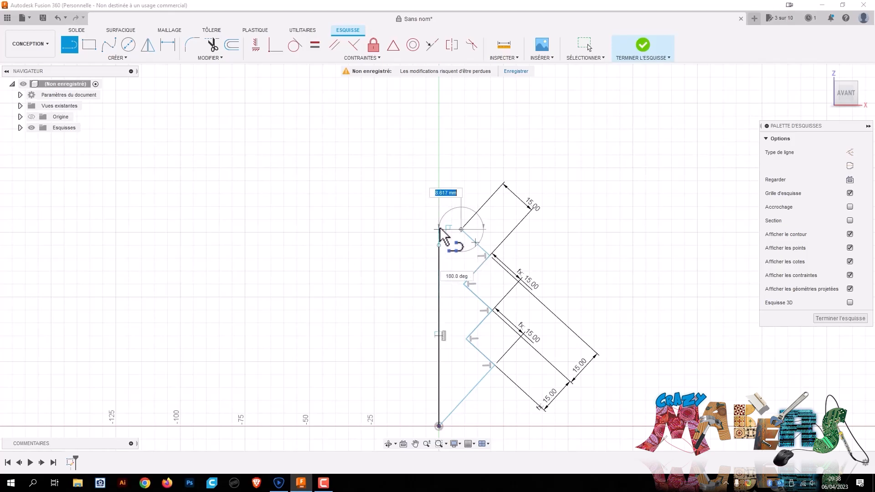
left_click(440, 229)
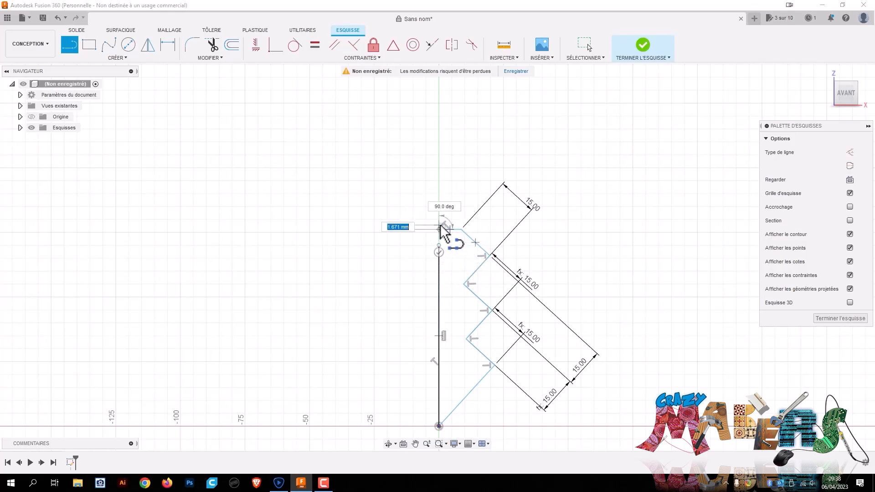
key("Escape")
Step: Make the short horizontal top edge's free end coincident with the upper end of the vertical line to close the profile
scroll(433, 247, "up", 2)
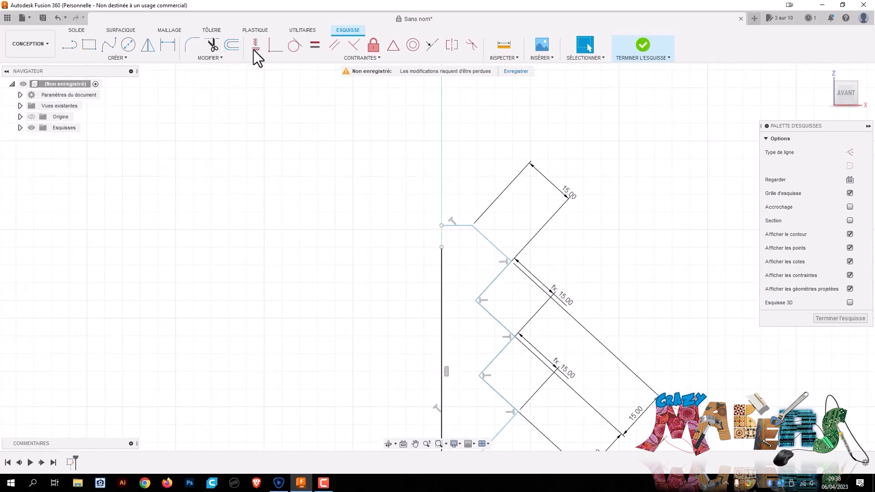
left_click(271, 48)
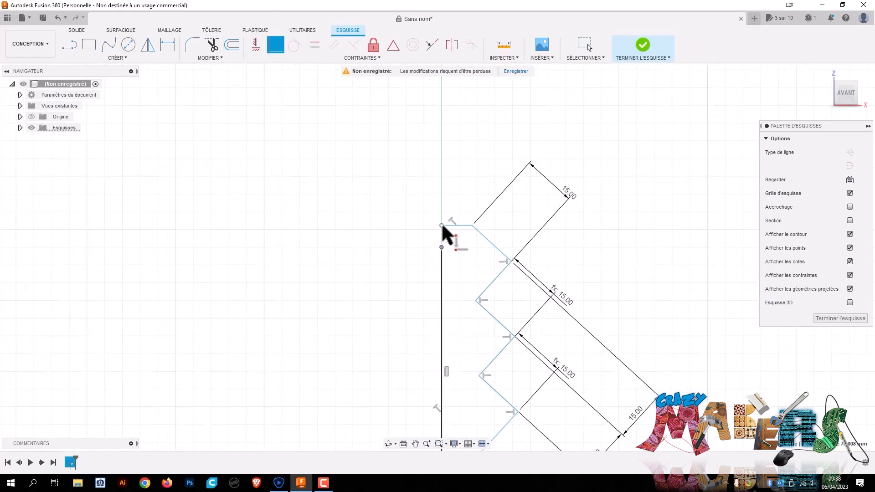
scroll(555, 365, "down", 1)
middle_click_drag(639, 286, 528, 88)
key("Escape")
Step: Dimension the angle between the vertical line and the lowest slanted edge at 40 degrees
mouse_move(682, 367)
middle_mouse_down()
mouse_move(686, 373)
mouse_move(644, 412)
middle_mouse_up()
middle_click_drag(640, 367, 597, 214)
key("d")
left_click(423, 334)
left_click(447, 346)
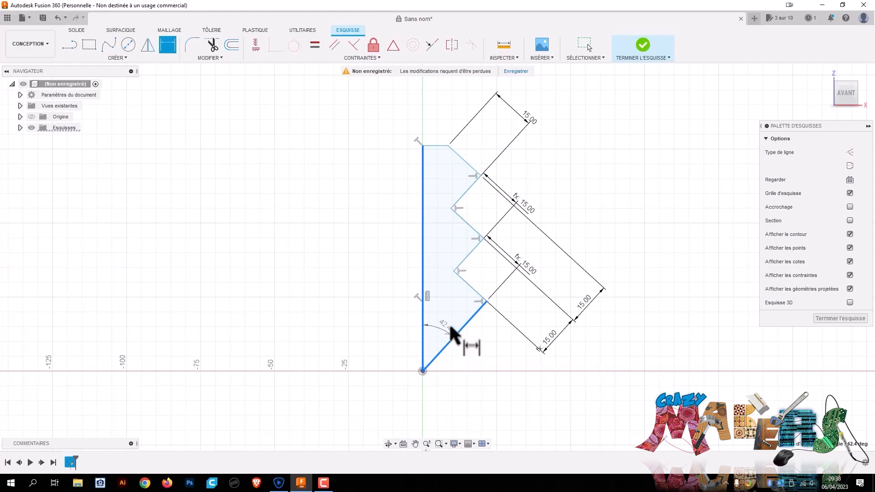
left_click(448, 325)
type("4")
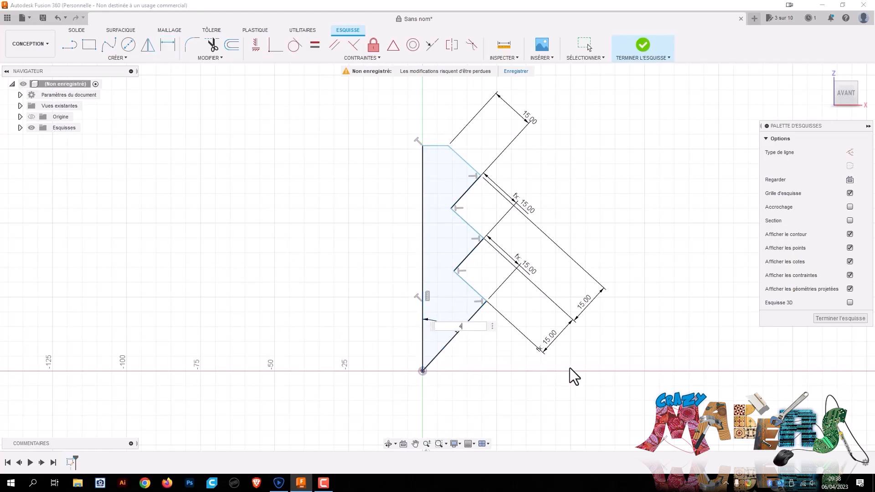
type("0")
key("Return")
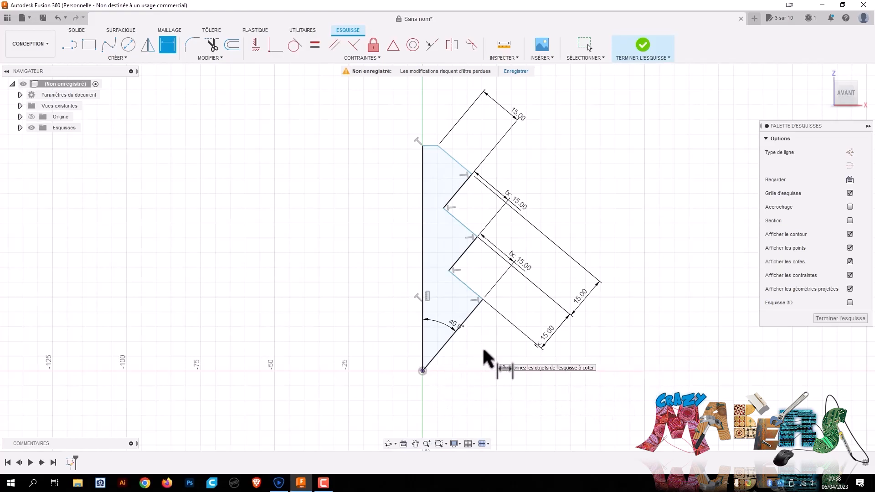
key("Escape")
Step: Draw a horizontal line about 10 mm long from the vertical line to the lowest slanted edge, above the origin
key("l")
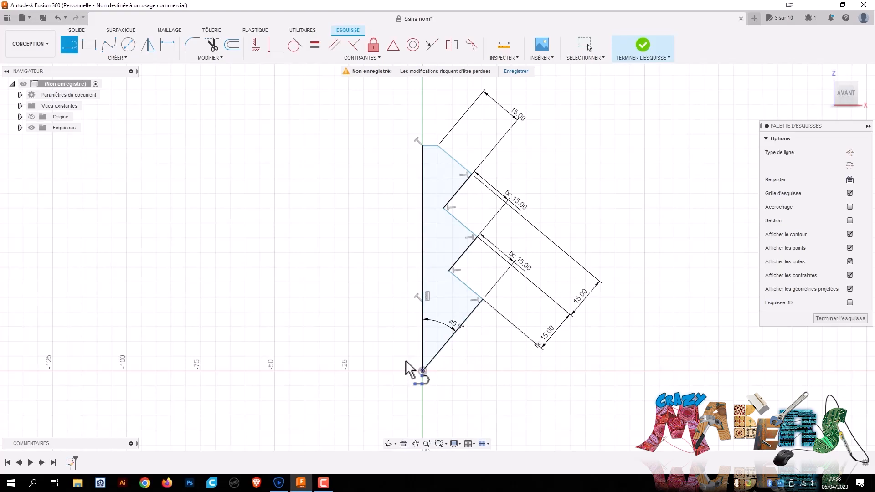
left_click(422, 337)
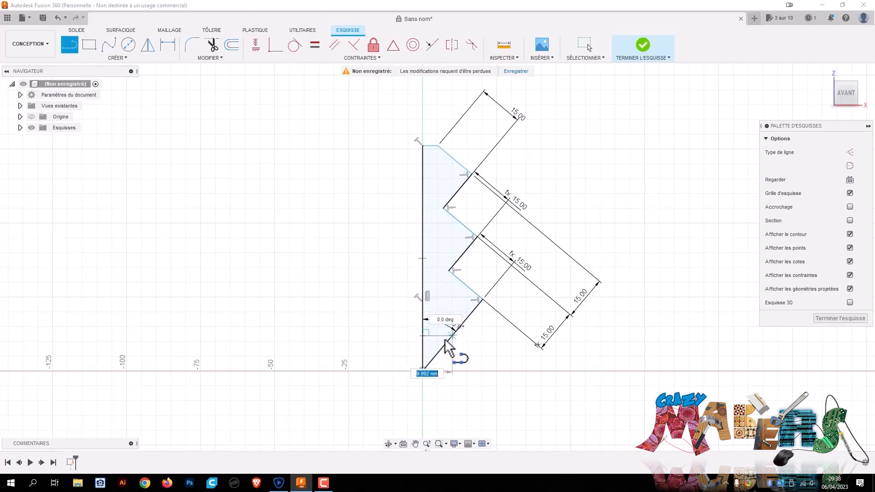
scroll(455, 341, "up", 2)
scroll(454, 337, "up", 2)
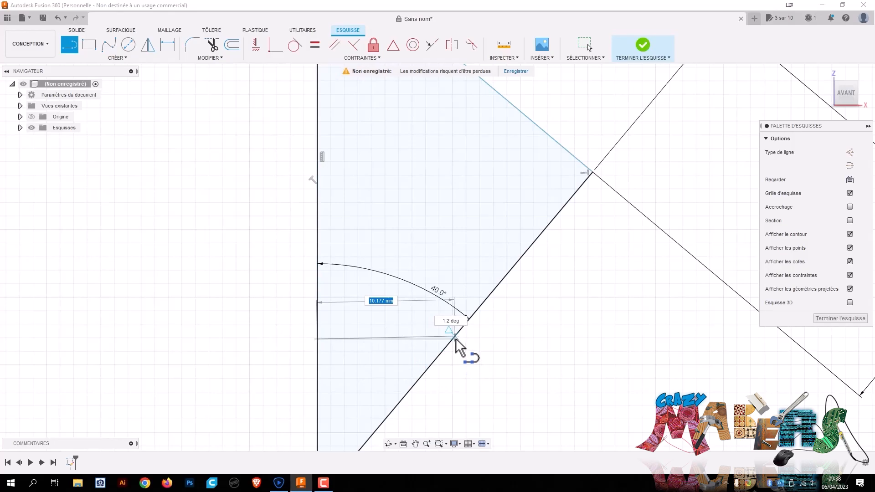
double_click(454, 338)
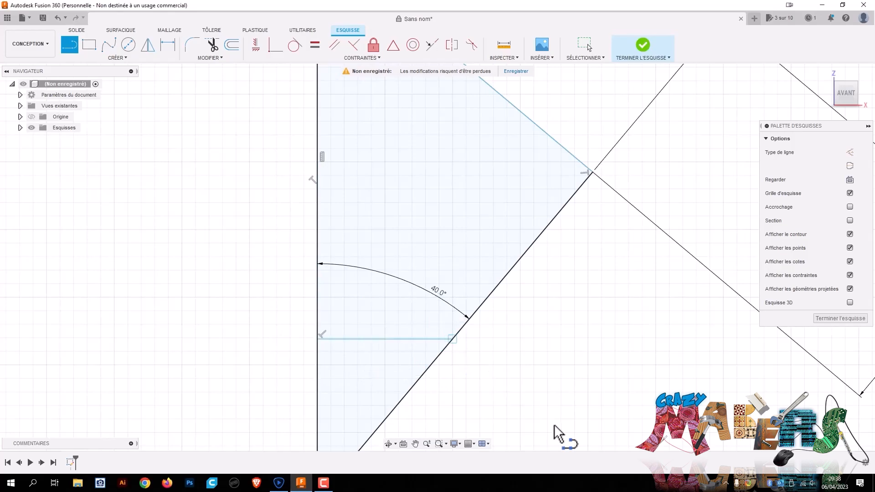
key("Escape")
Step: Dimension the height of the lower horizontal line above the origin at 15 mm
middle_click_drag(560, 365, 615, 182)
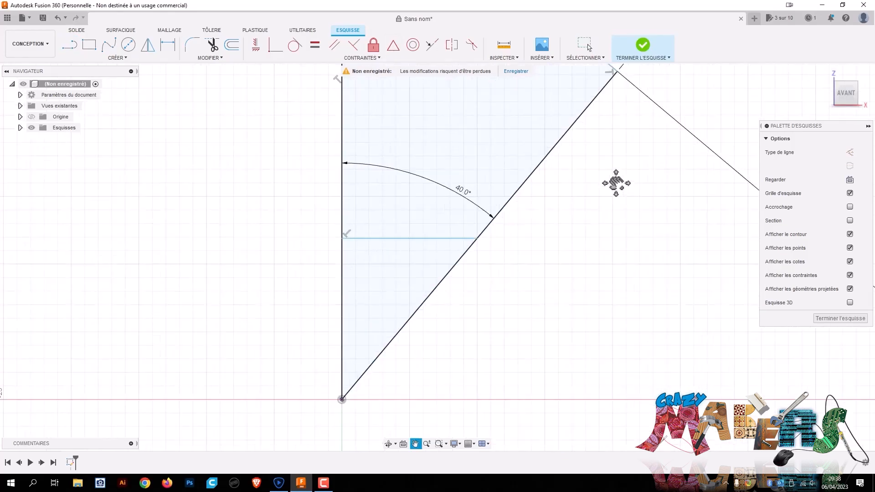
key("d")
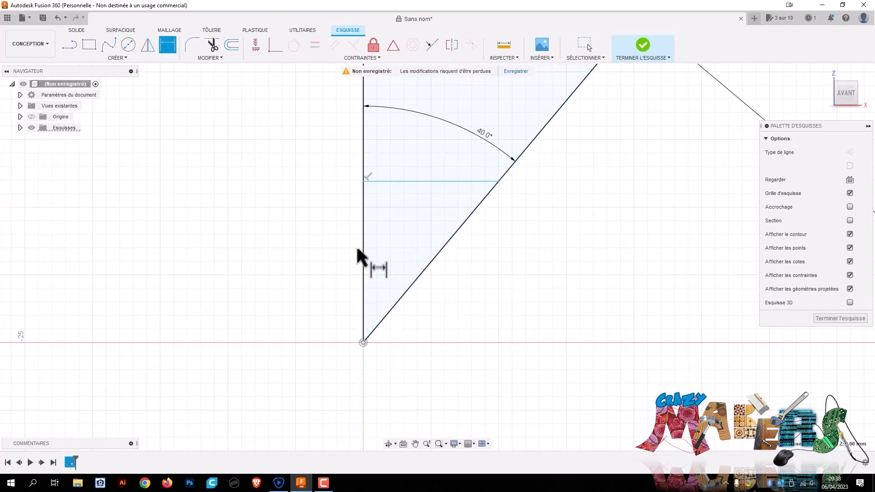
left_click(385, 181)
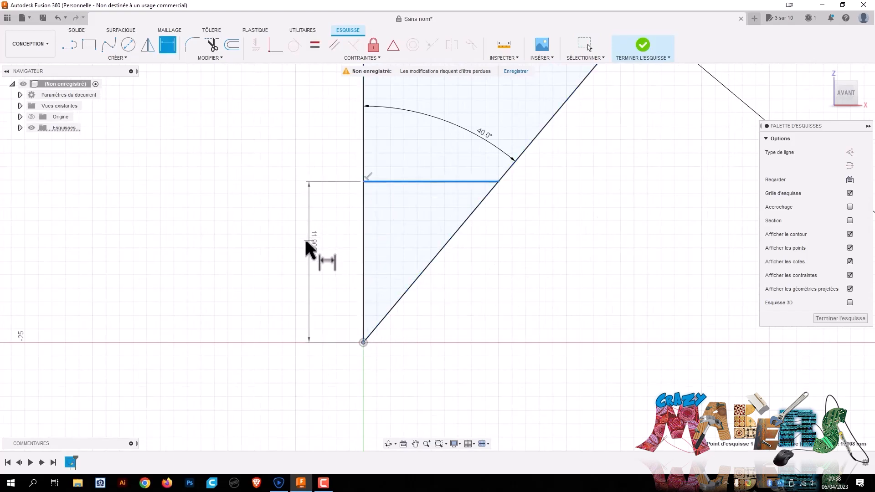
left_click(306, 241)
type("15")
key("Return")
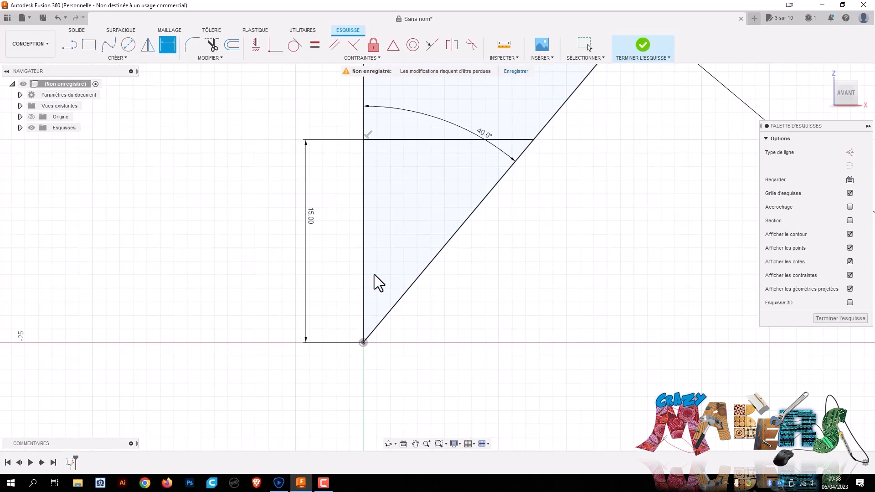
Step: Change the lower horizontal line's height above the origin to 12 mm
scroll(441, 284, "up", 3)
scroll(459, 287, "down", 5)
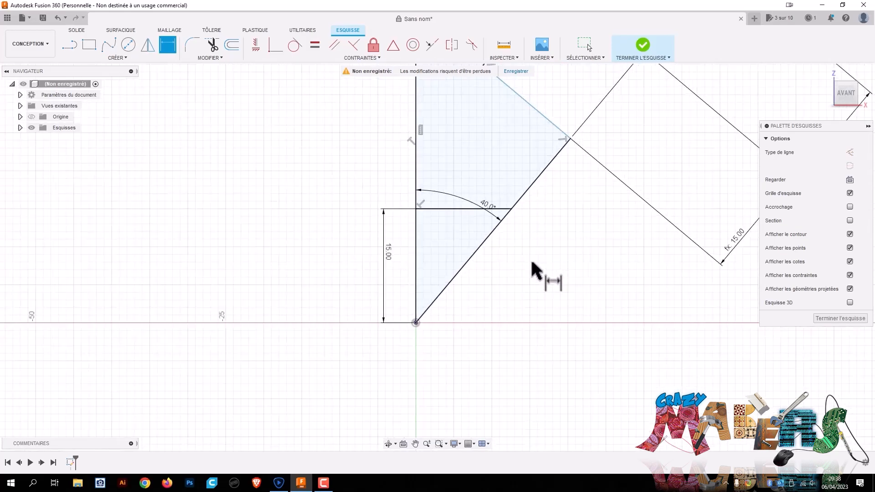
middle_click_drag(504, 300, 386, 379)
scroll(498, 297, "down", 1)
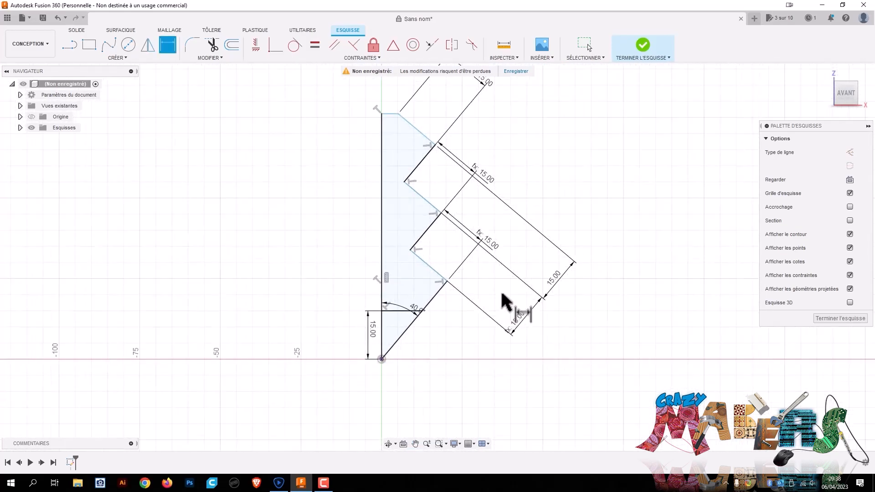
scroll(489, 276, "up", 1)
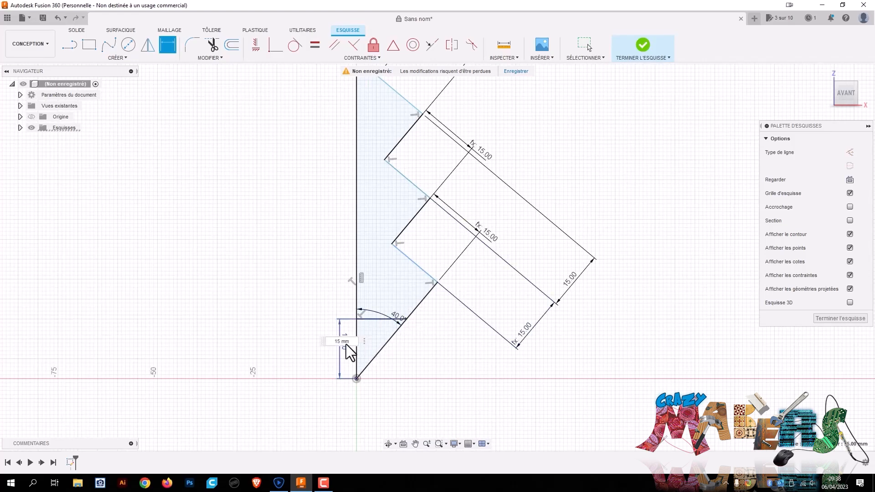
double_click(345, 343)
type("12")
key("Return")
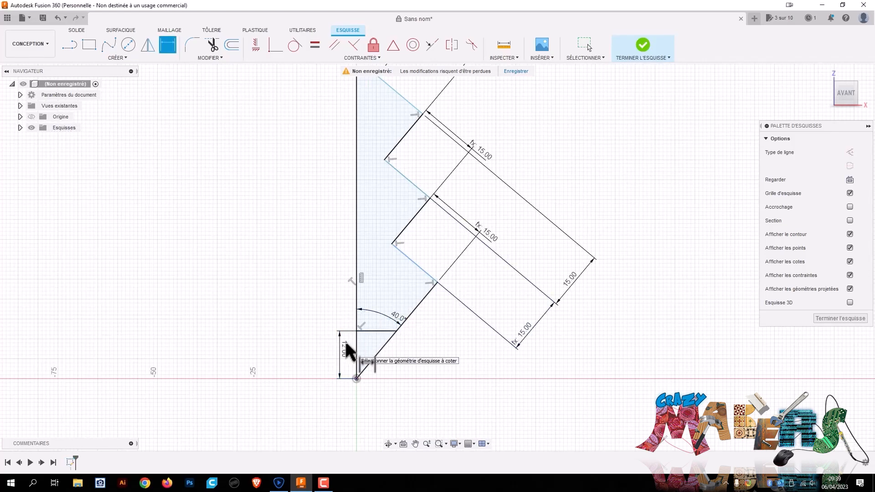
Step: Dimension the length of the profile's short top edge at 6 mm
mouse_move(538, 226)
middle_mouse_down()
mouse_move(611, 345)
mouse_move(590, 312)
mouse_move(620, 276)
middle_mouse_up()
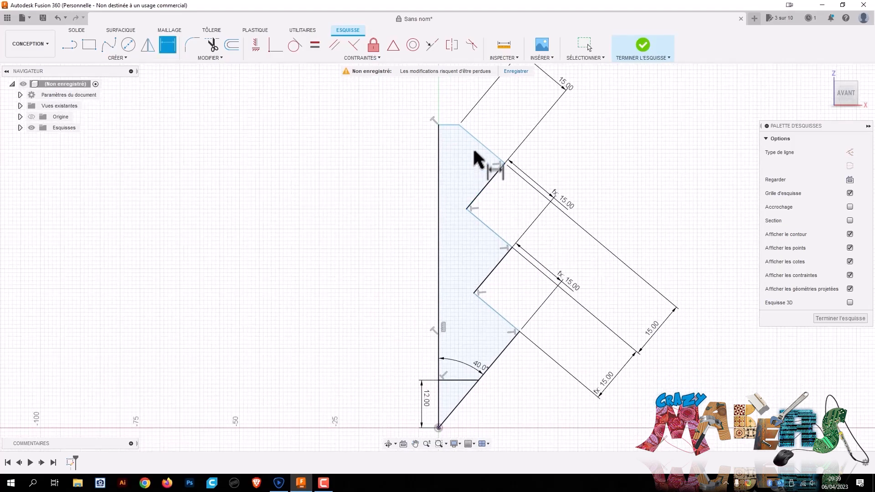
left_click(449, 124)
left_click(454, 102)
type("6")
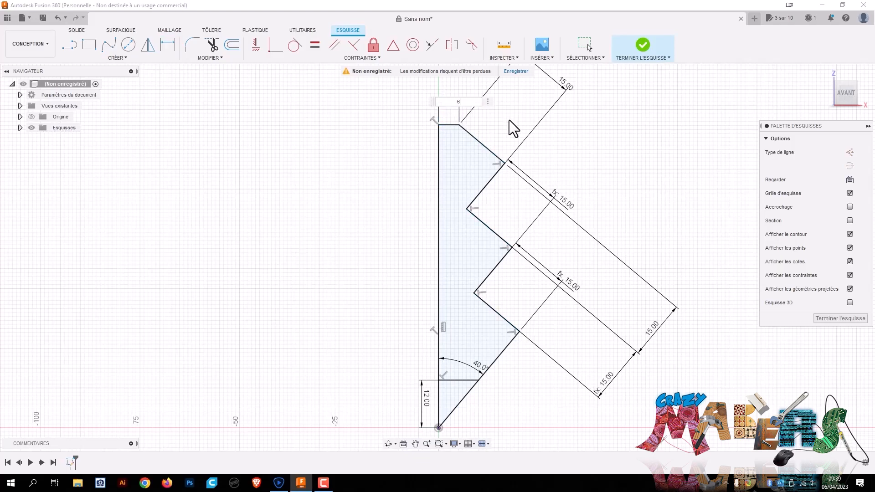
key("Return")
scroll(609, 307, "down", 2)
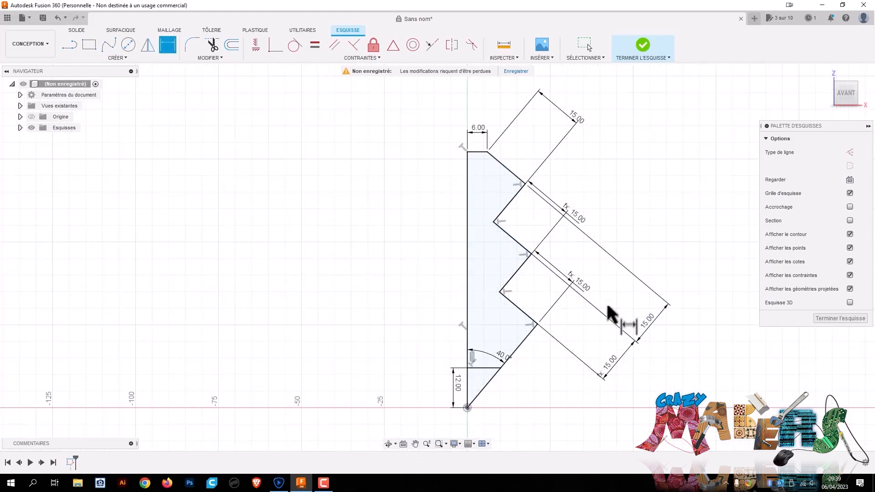
Step: Finish the sketch and extrude the large stepped region, without the lower triangle, about 113 mm to one side as a new body
left_click(837, 315)
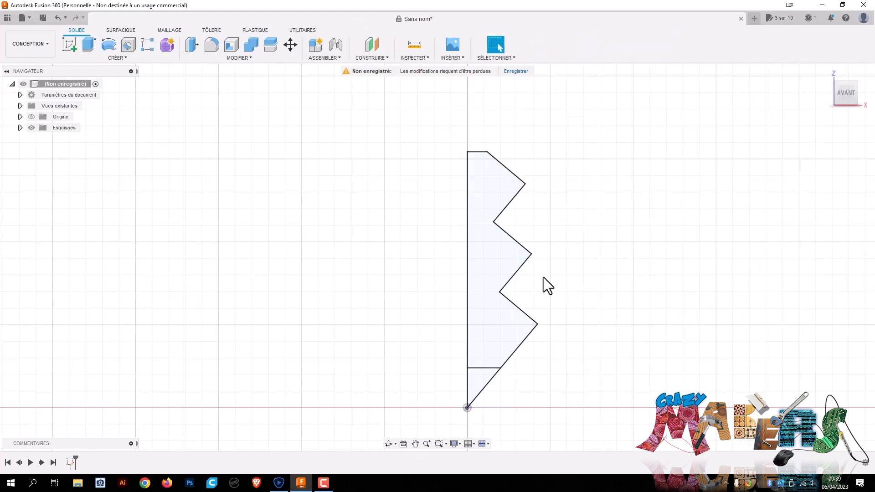
left_click(495, 259)
key("e")
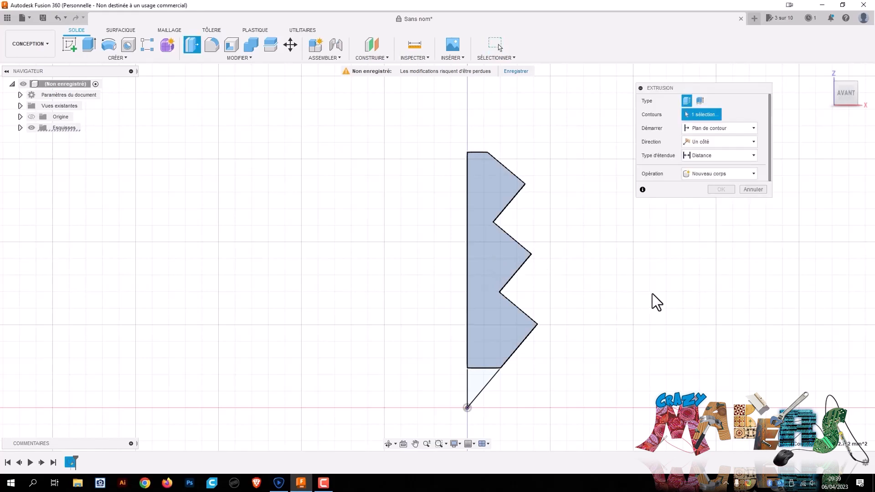
middle_click_drag(437, 253, 484, 284, "shift")
left_click_drag(484, 284, 808, 214)
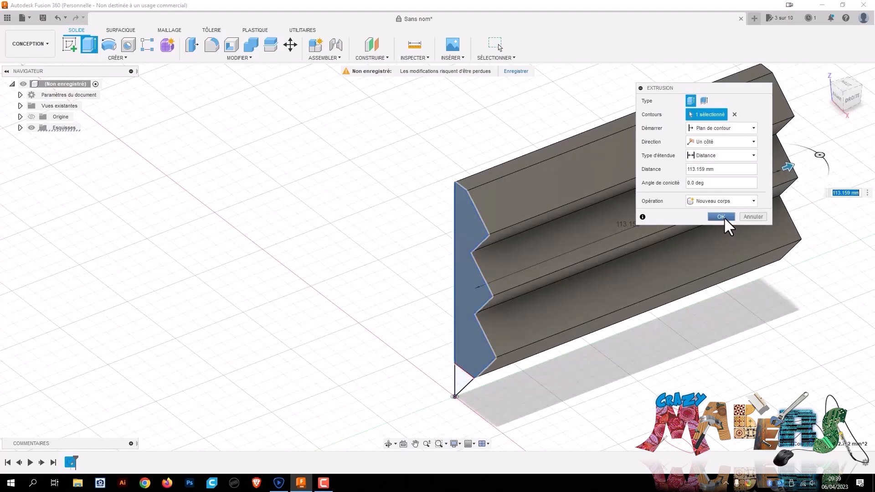
left_click(724, 218)
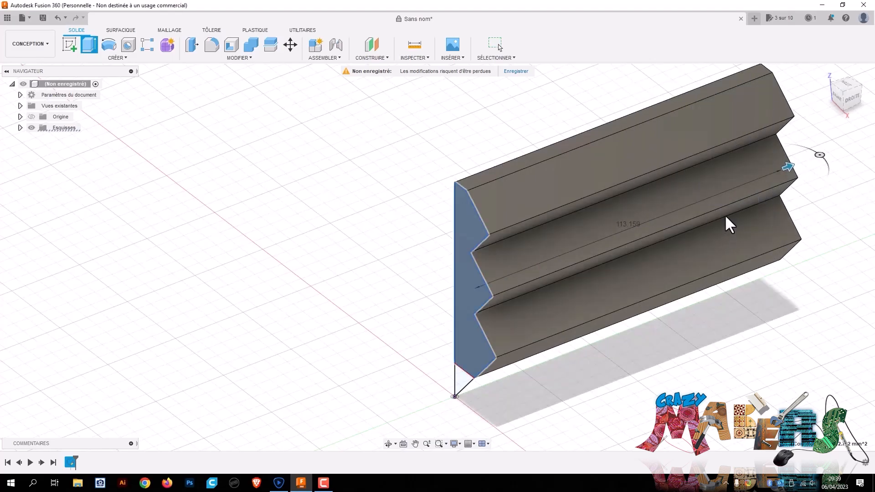
Step: Create a new sketch on the uppermost sloped face of the extruded holder
left_click(846, 85)
middle_click_drag(690, 315, 595, 199)
middle_click_drag(438, 250, 605, 274, "shift")
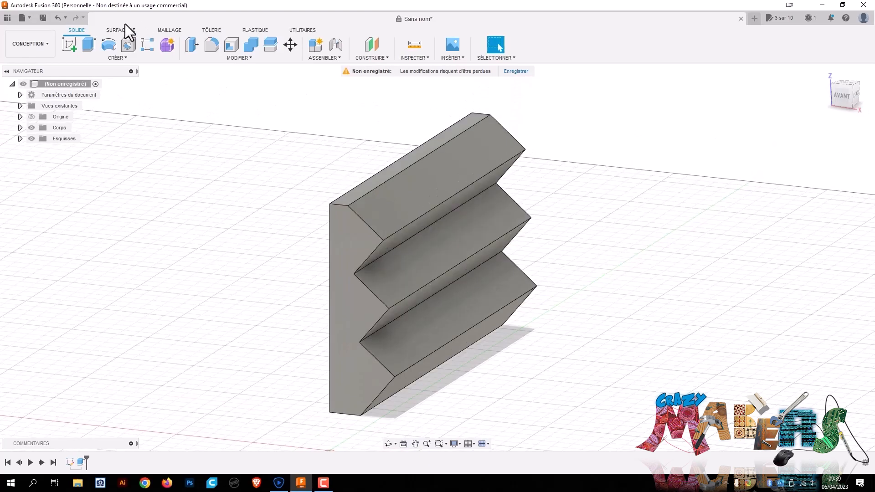
left_click(382, 207)
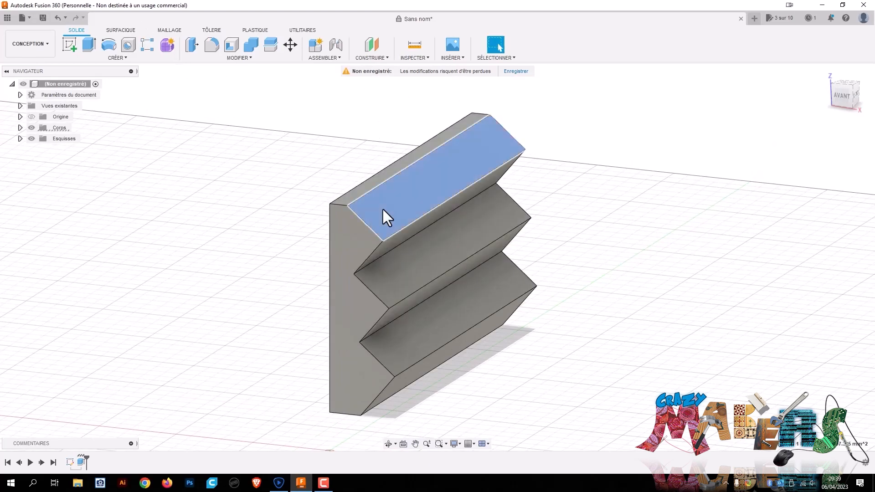
left_click(72, 47)
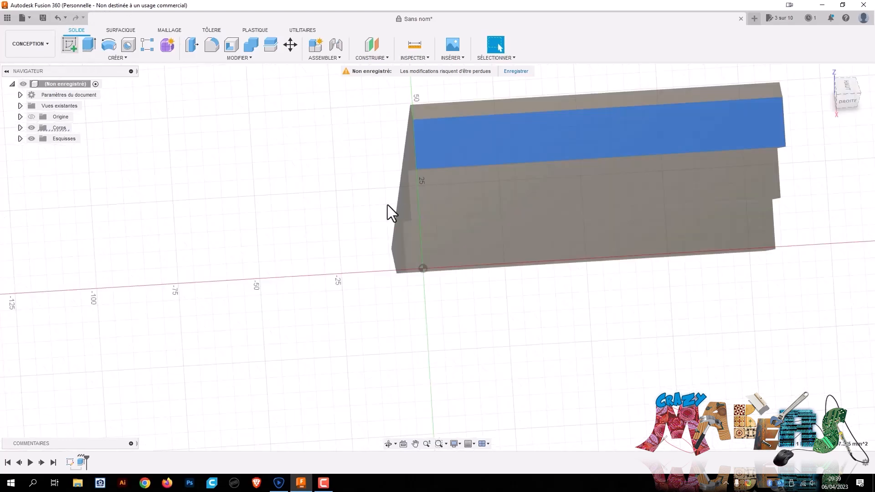
mouse_move(575, 232)
middle_mouse_down()
mouse_move(272, 322)
mouse_move(272, 315)
middle_mouse_up()
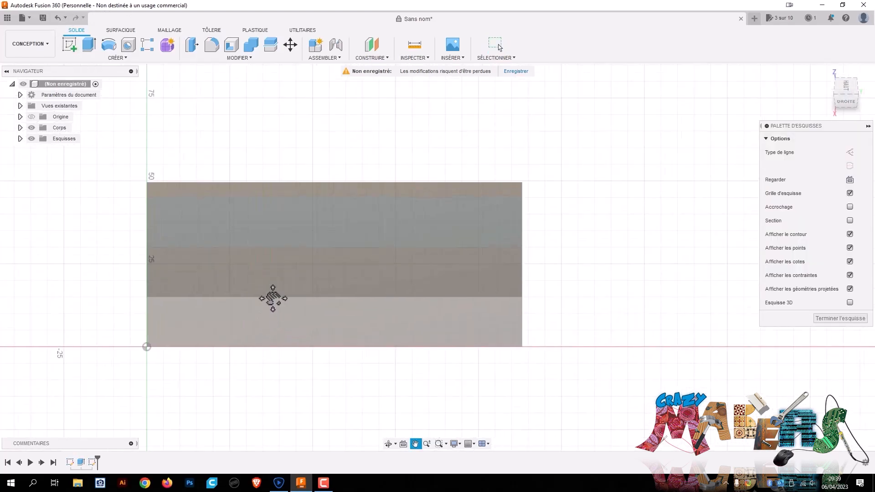
Step: Draw a construction line along the middle of the uppermost sloped face, joining the midpoints of its two short edges
key("l")
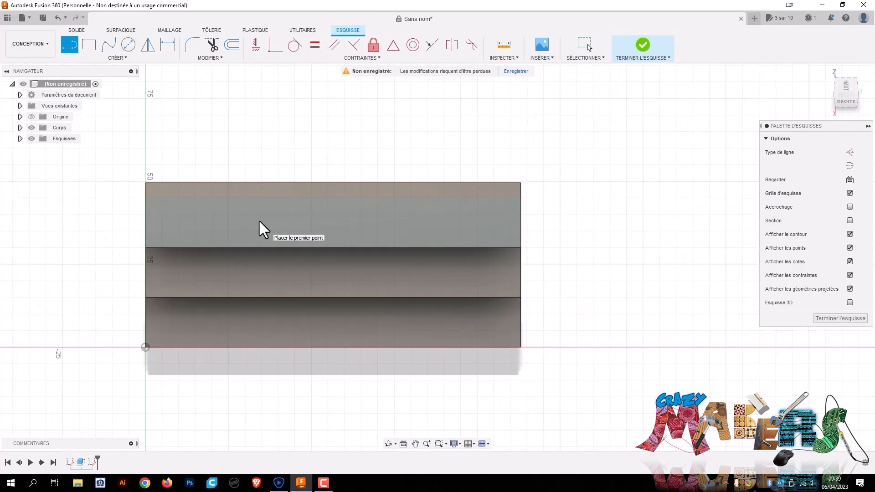
left_click(144, 223)
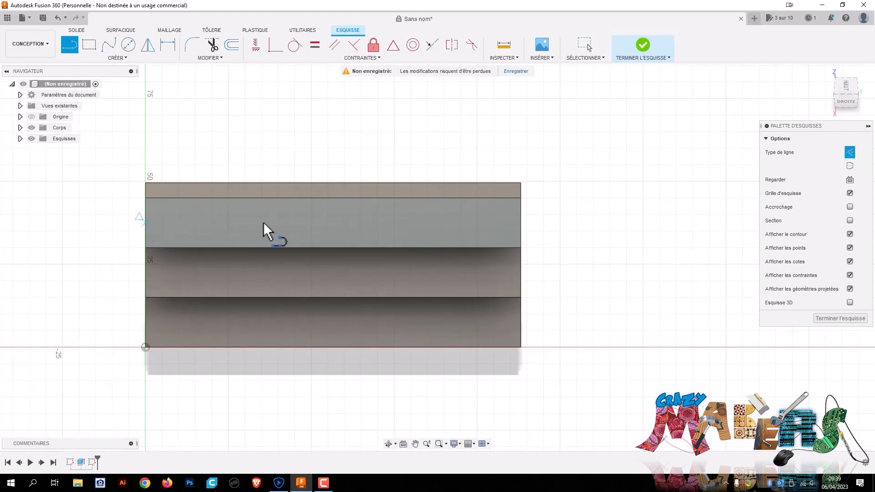
left_click(520, 221)
key("Escape")
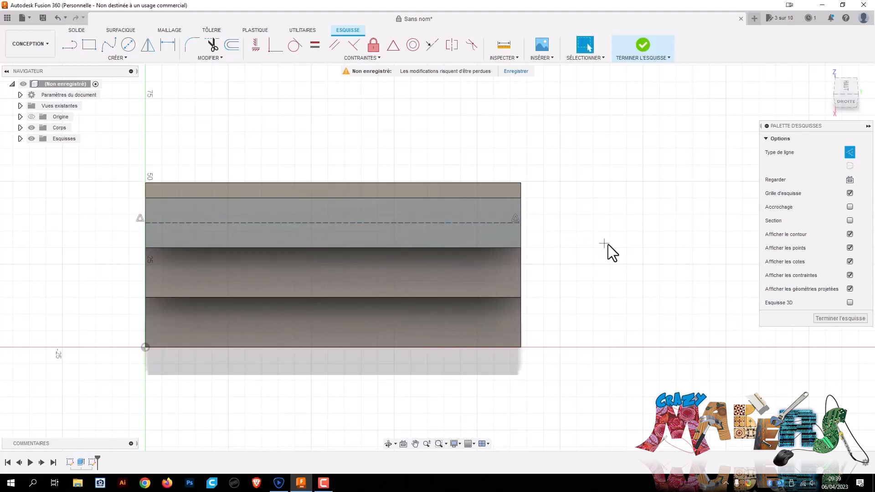
Step: Draw a hexagon centred on the construction line near one short edge of the face, with a 6 mm centre-to-side distance
left_click(117, 57)
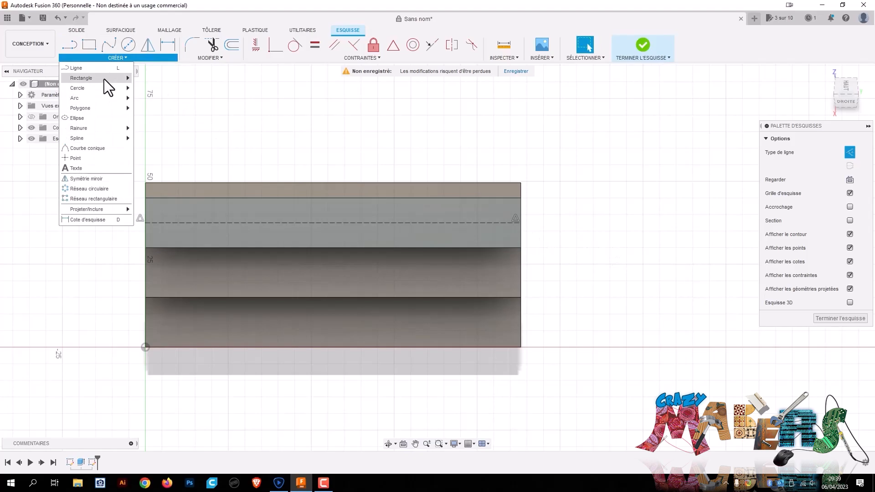
mouse_move(99, 108)
left_click(170, 118)
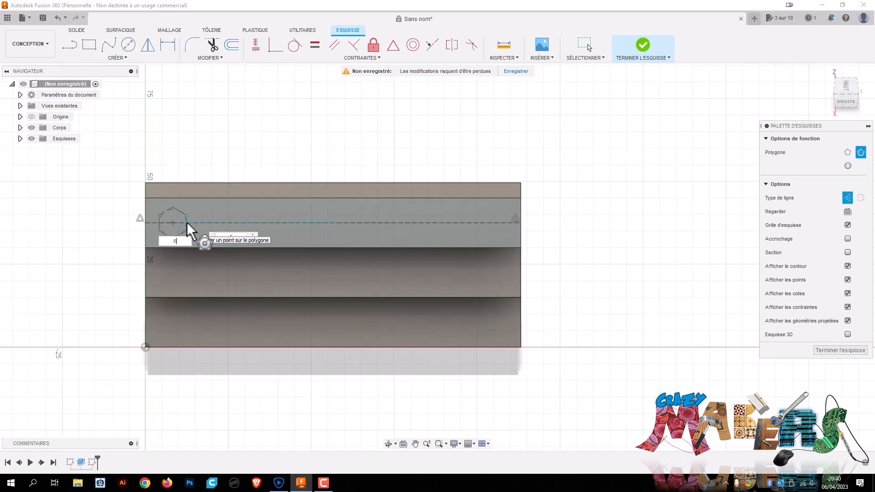
key("Return")
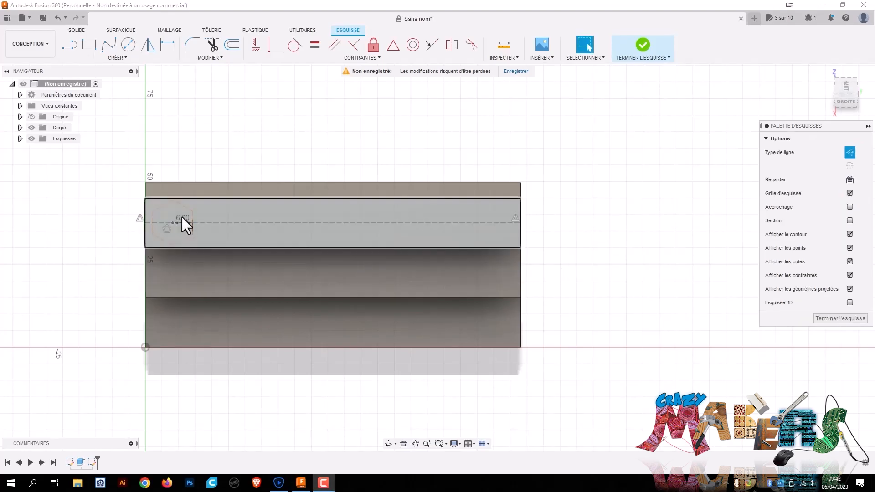
Step: Set the hexagon's centre-to-side dimension to 3.5 mm and convert its construction lines to regular sketch lines
double_click(181, 216)
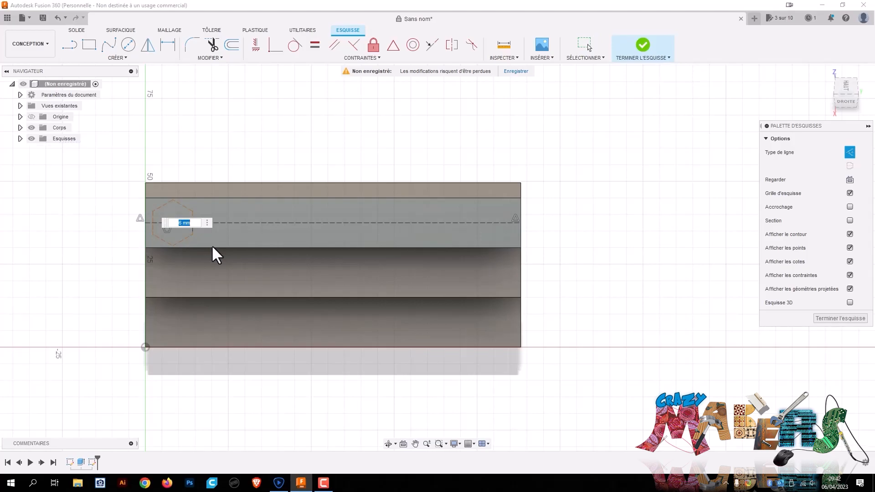
type("7")
type(".5")
key("Return")
scroll(162, 229, "up", 8)
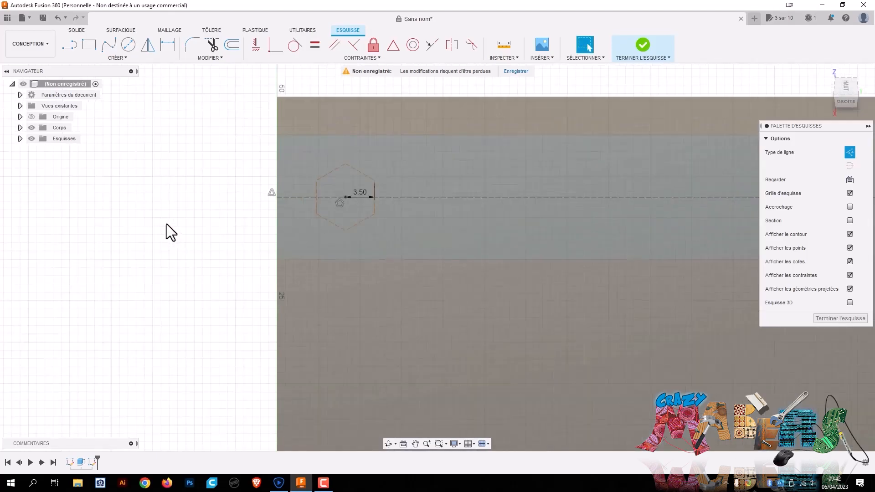
left_click(554, 217)
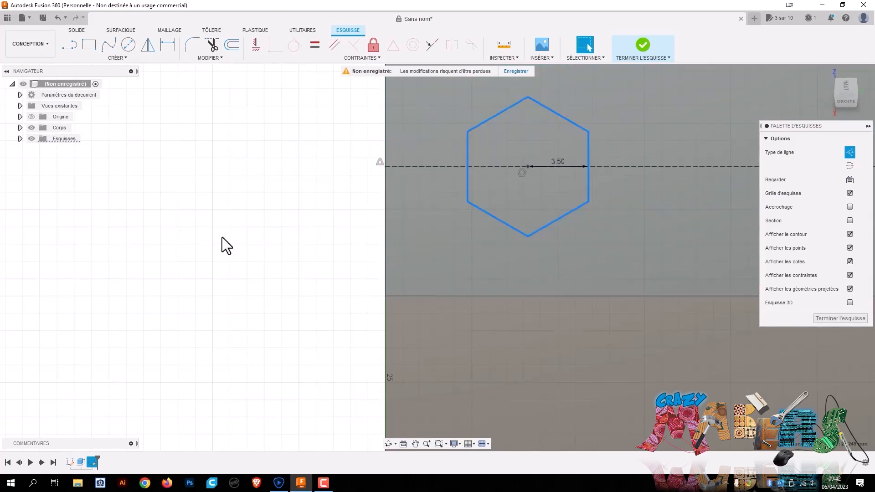
Step: Dimension the hexagon's centre 9 mm from the nearest short edge of the sloped face
scroll(260, 244, "down", 4)
middle_click_drag(221, 226, 108, 213)
key("d")
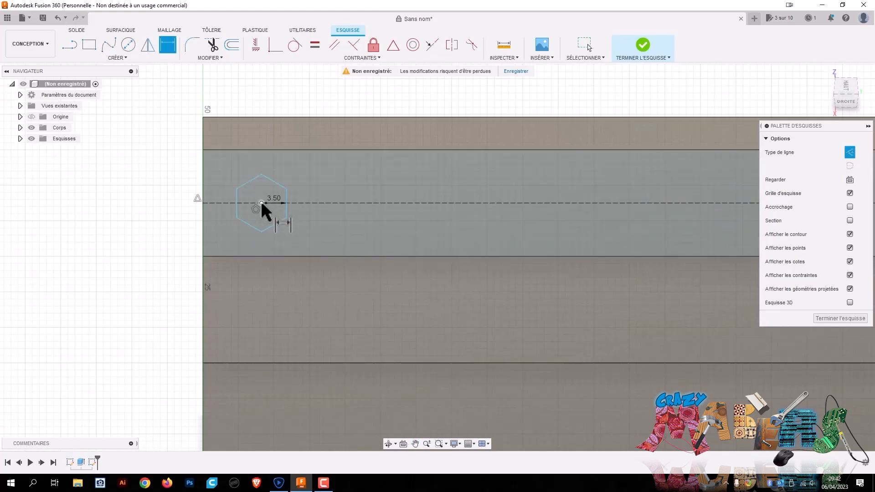
left_click(203, 188)
left_click(137, 232)
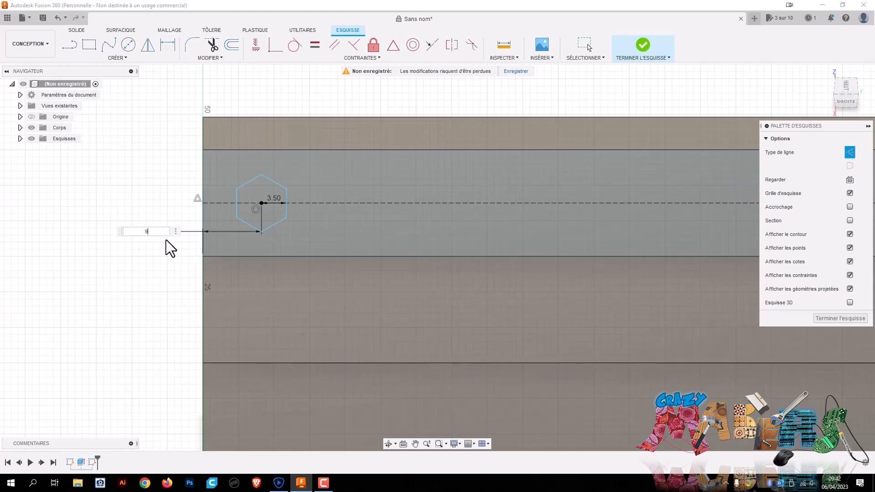
type("9")
key("Return")
scroll(456, 339, "down", 2)
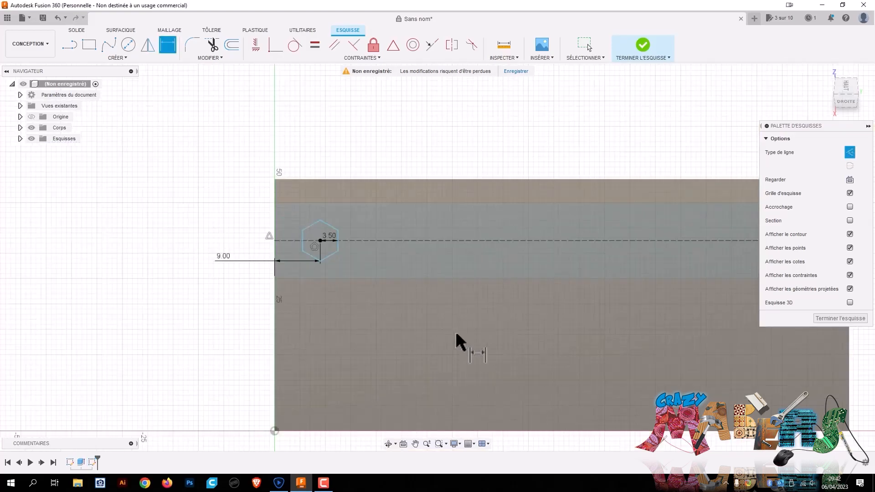
scroll(456, 340, "down", 2)
mouse_move(507, 316)
middle_mouse_down()
mouse_move(385, 268)
mouse_move(369, 250)
middle_mouse_up()
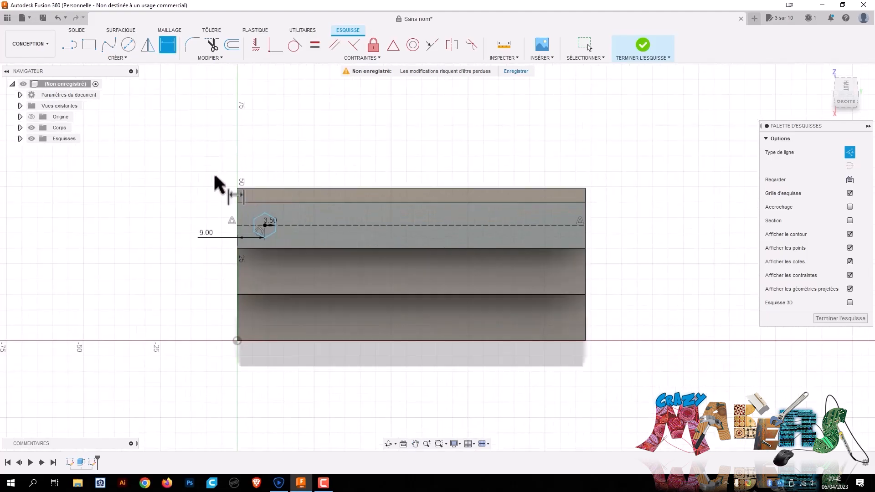
key("Escape")
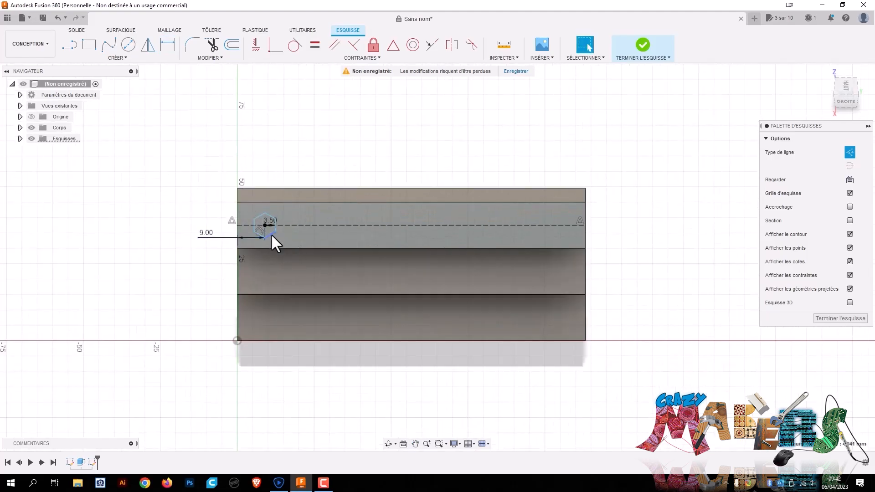
Step: Create a rectangular pattern of 9 hexagons along the construction line, spread over an extent of about 95.7 mm
left_click(271, 233)
left_click(123, 58)
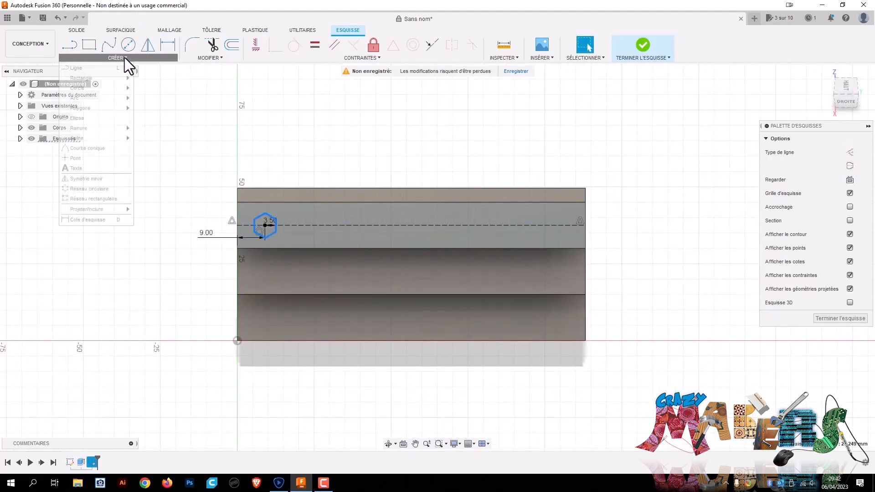
left_click(102, 199)
left_click_drag(274, 224, 568, 252)
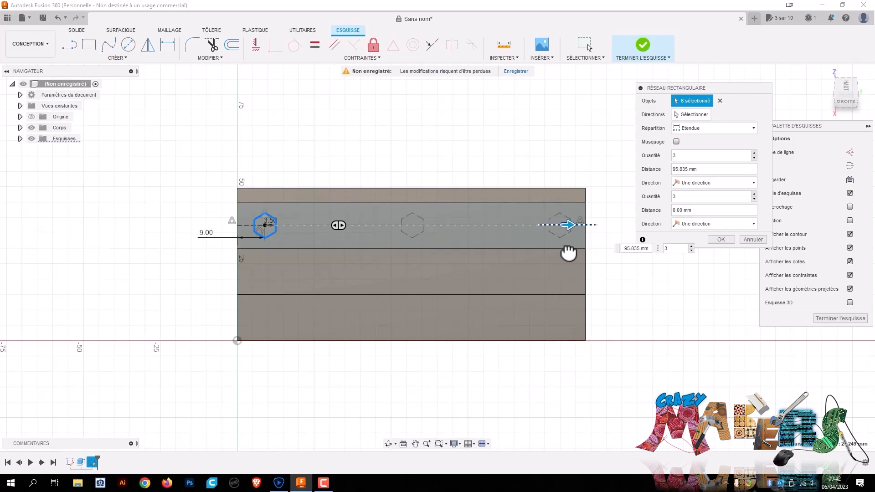
key("Tab")
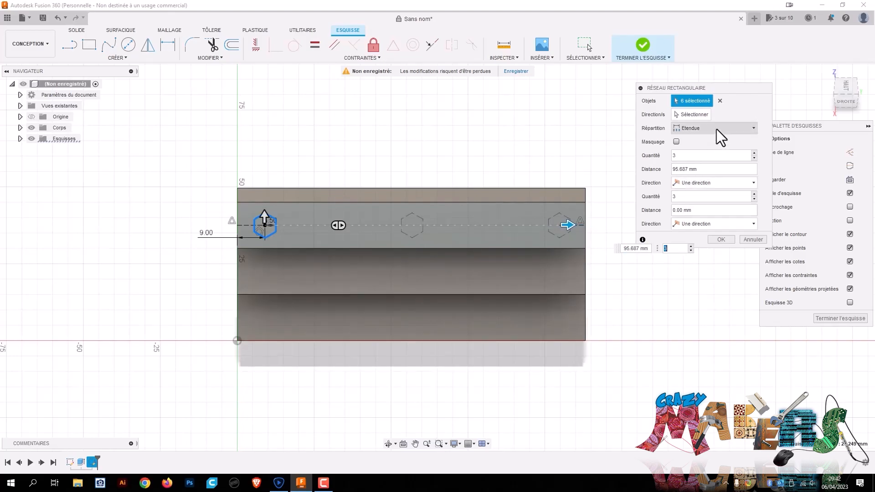
left_click(690, 246)
left_click(691, 246)
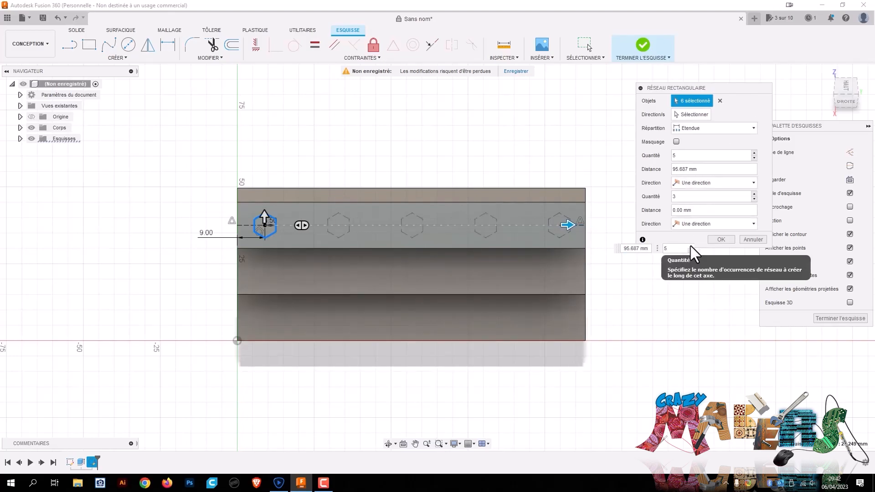
left_click(691, 246)
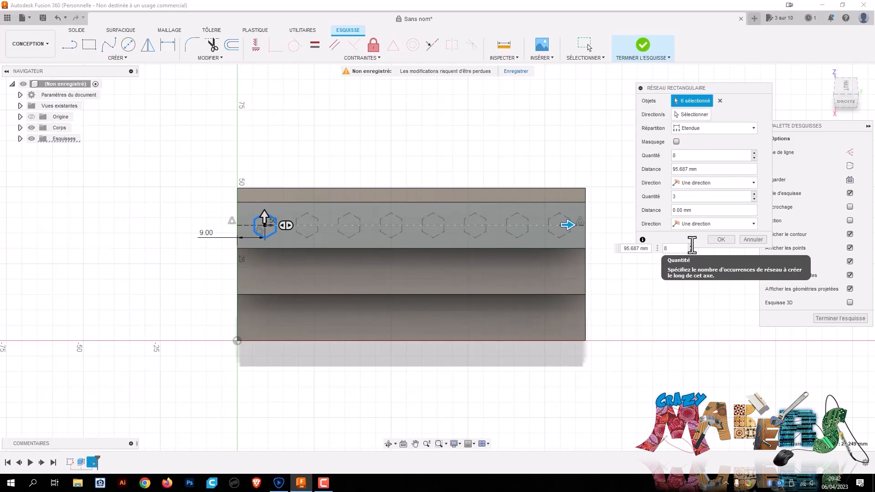
left_click(691, 246)
left_click(721, 239)
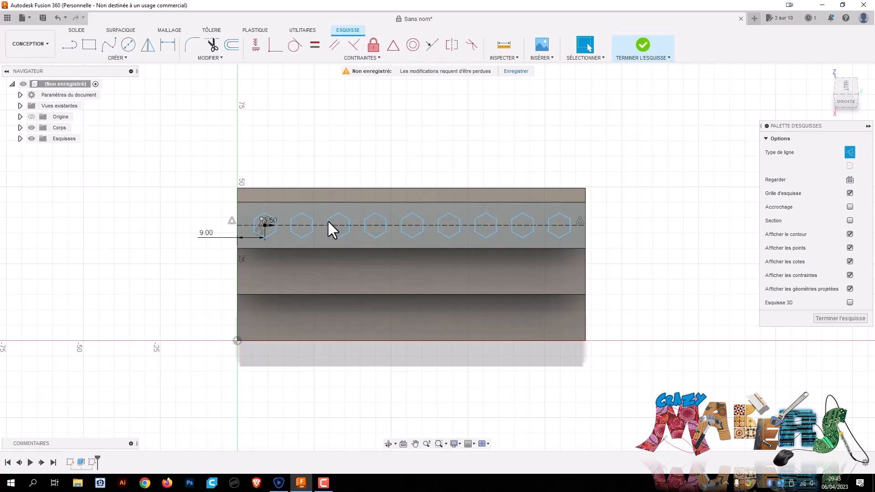
Step: Edit the hexagon pattern to use the face's short edge as direction, with 3 hexagons over about 29.7 mm across the steps
scroll(261, 218, "up", 5)
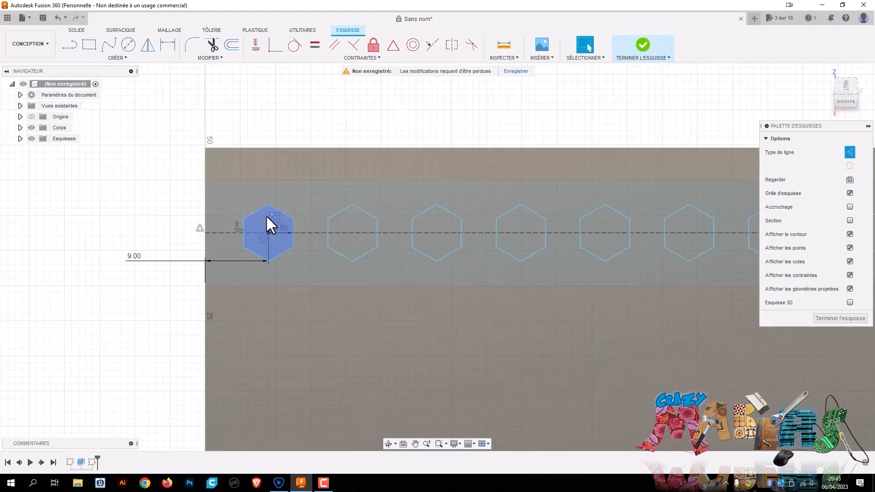
double_click(273, 214)
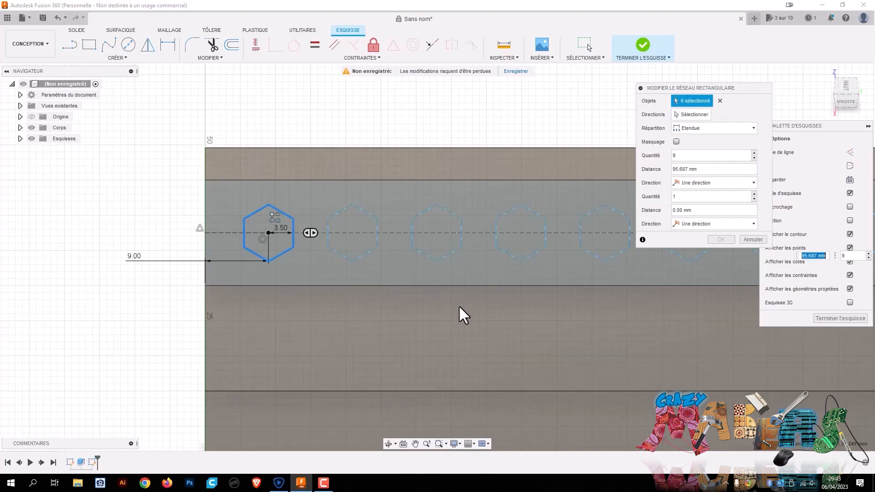
scroll(466, 313, "down", 1)
middle_click_drag(635, 365, 407, 245)
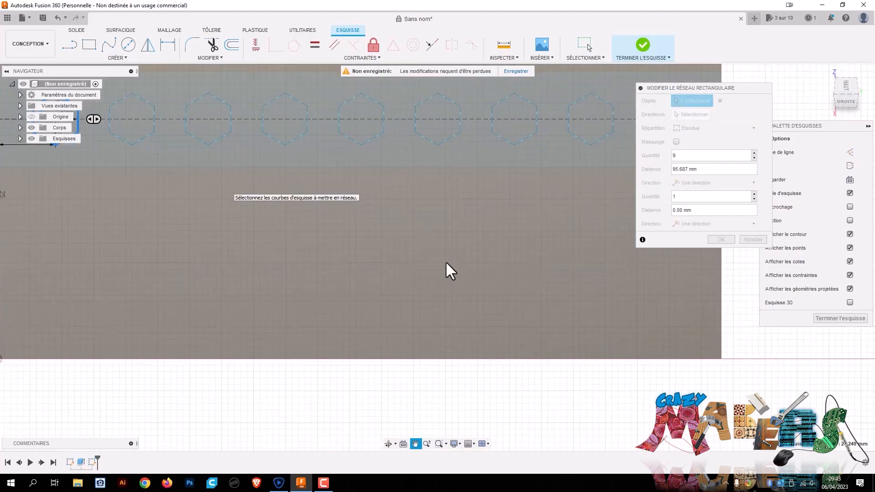
scroll(453, 254, "down", 4)
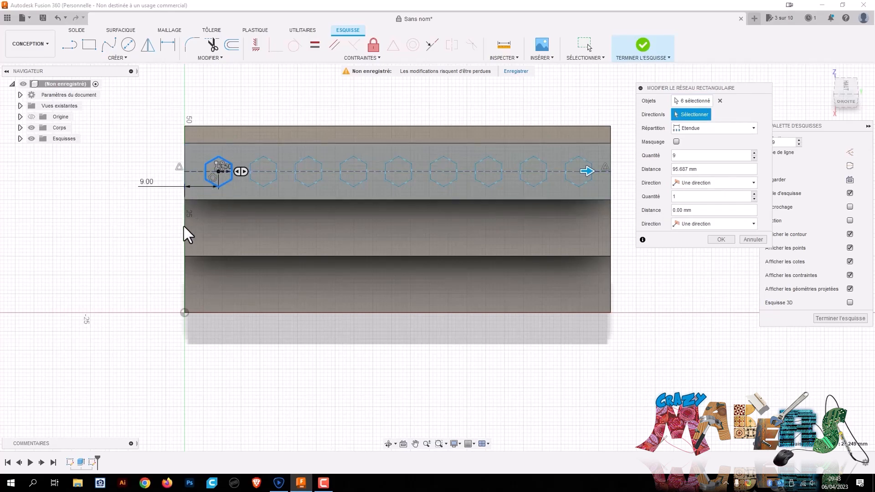
left_click(184, 196)
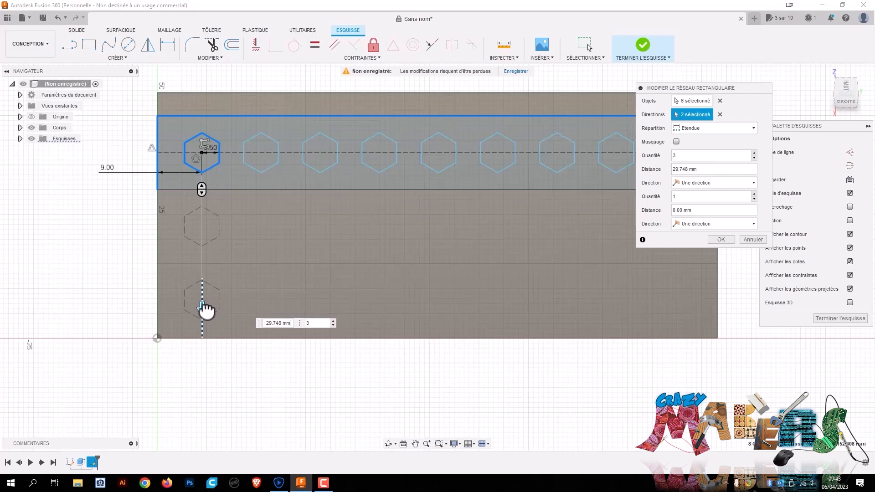
key("Tab")
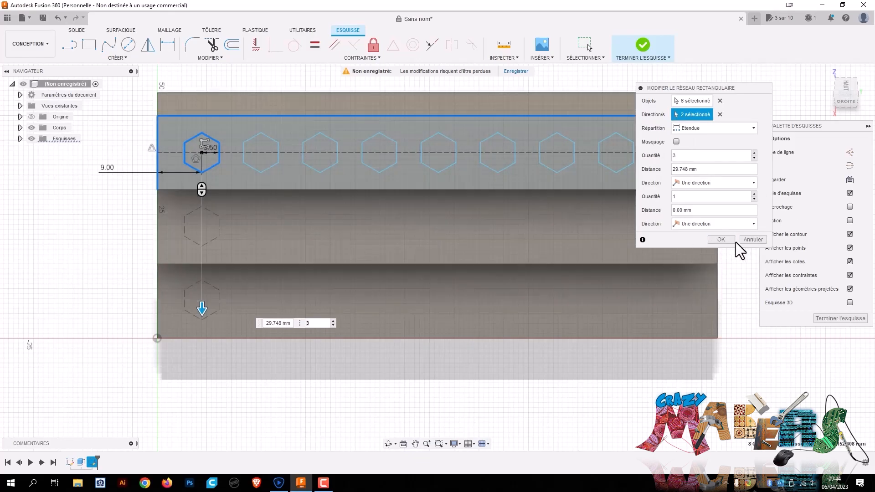
left_click(721, 240)
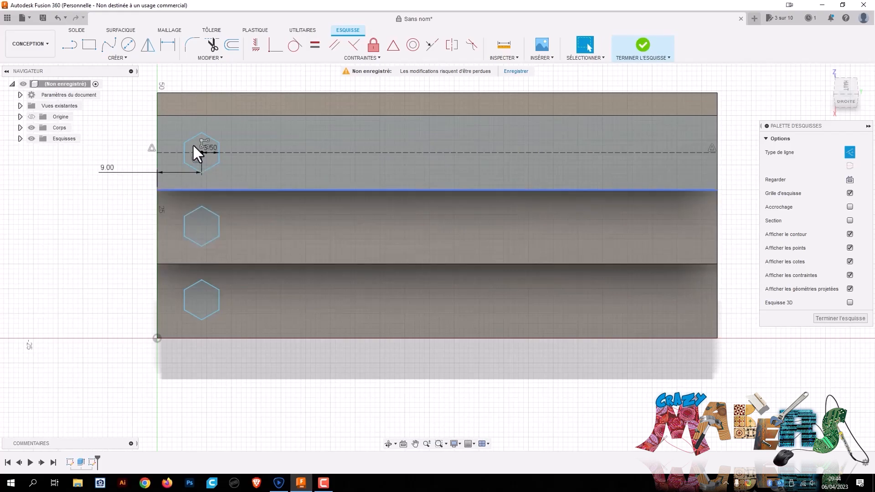
Step: Reopen the hexagon pattern, clear its directions and pick a long edge and a short edge of the uppermost sloped face instead
double_click(201, 144)
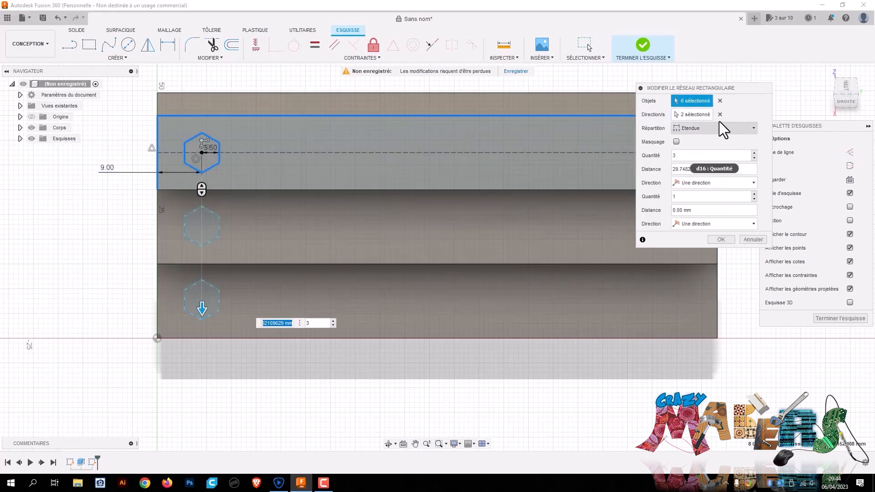
left_click(720, 115)
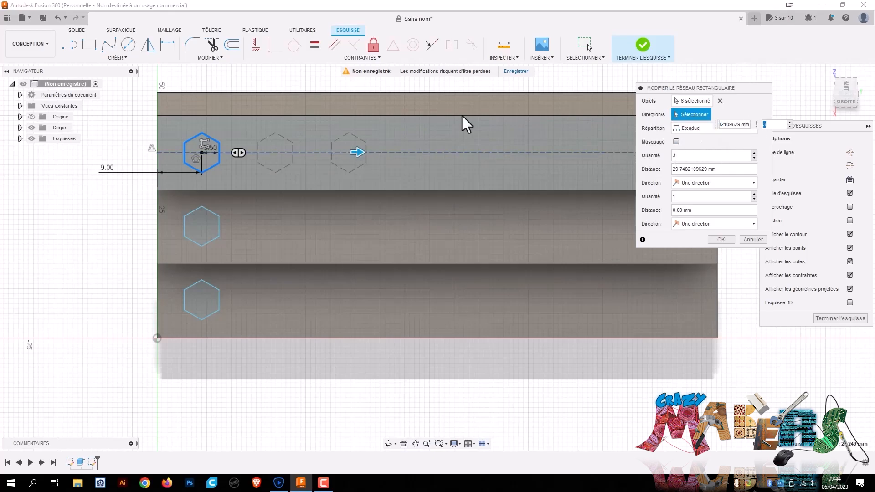
left_click(286, 116)
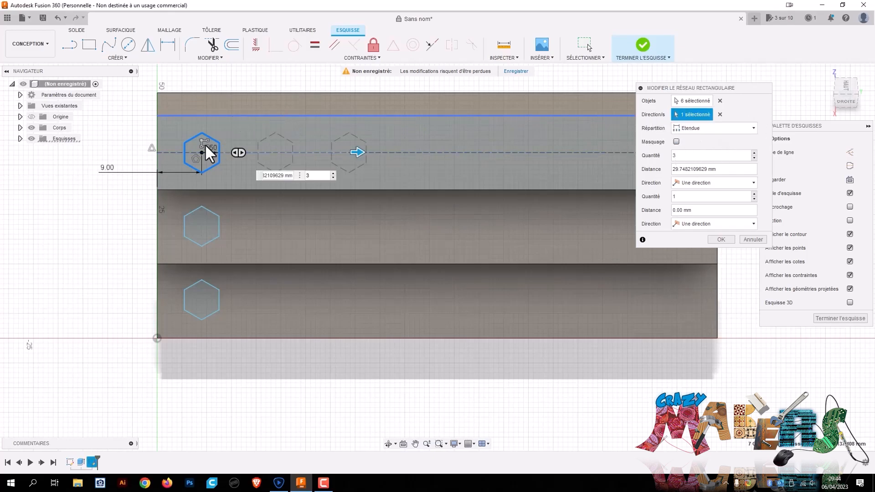
left_click(156, 179)
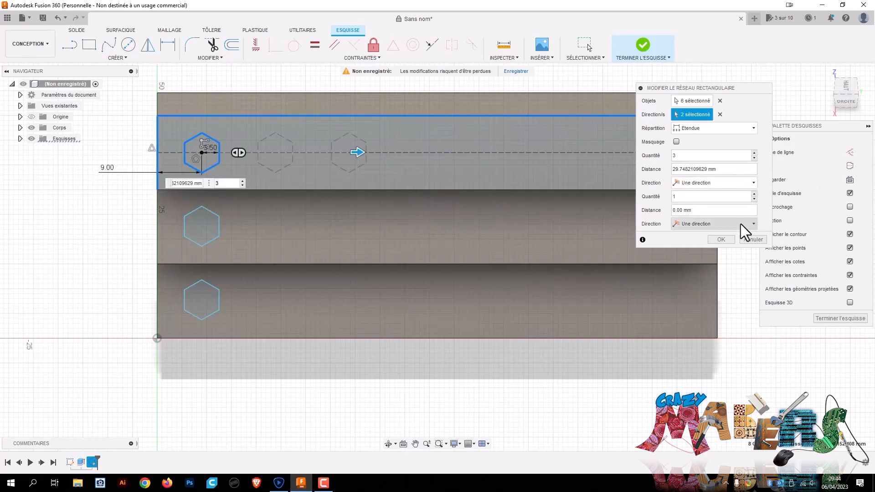
Step: Set the pattern's second direction to a quantity of 11 and a distance of 3 mm, keeping both patterns one-directional
left_click(719, 184)
left_click(722, 191)
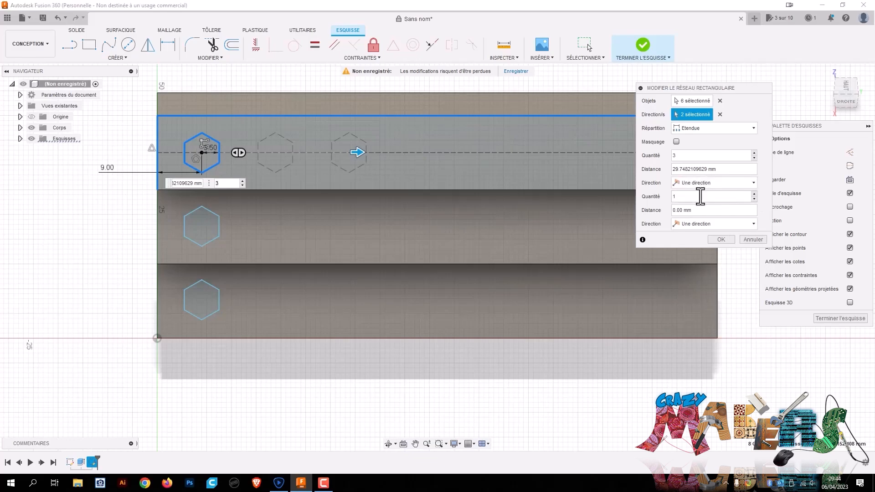
left_click(754, 194)
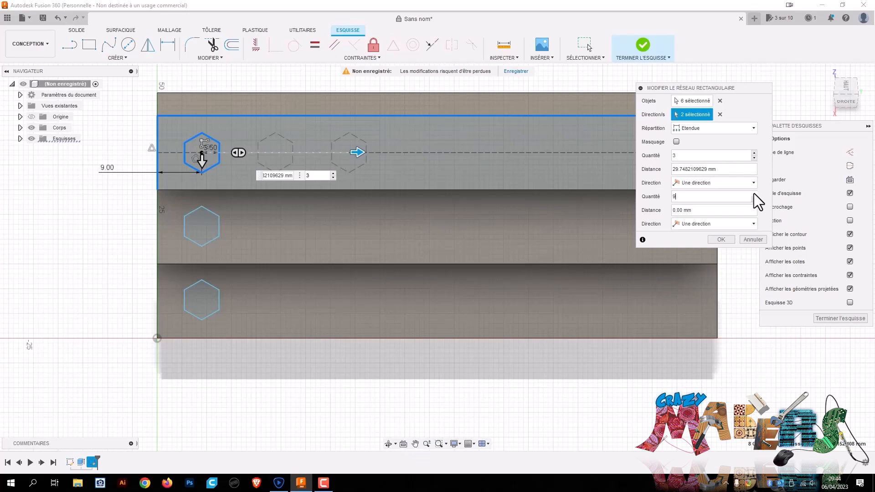
key("Tab")
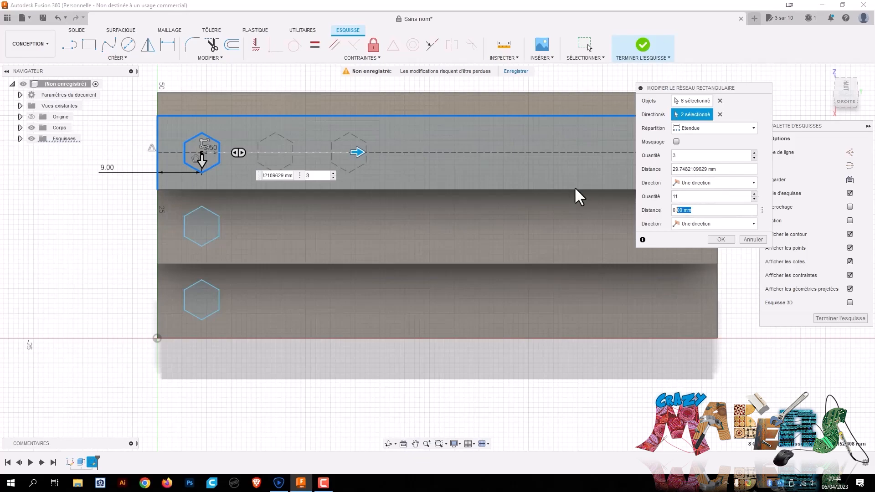
type("95")
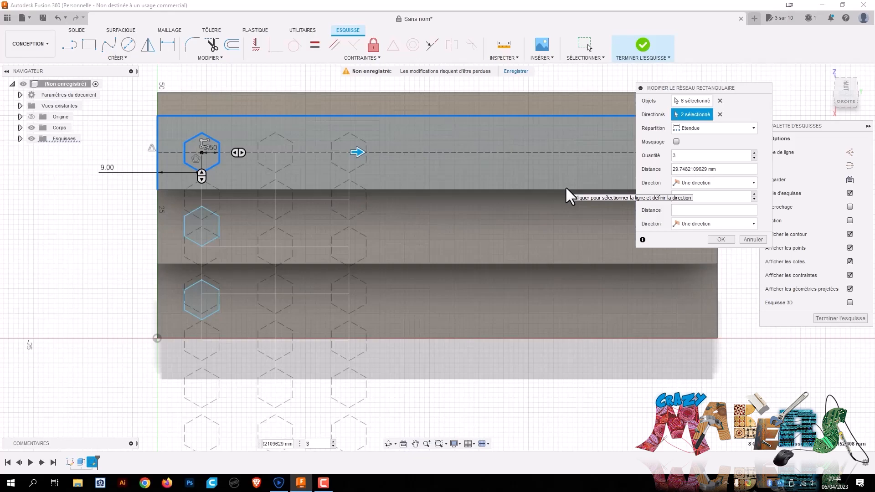
key("Tab")
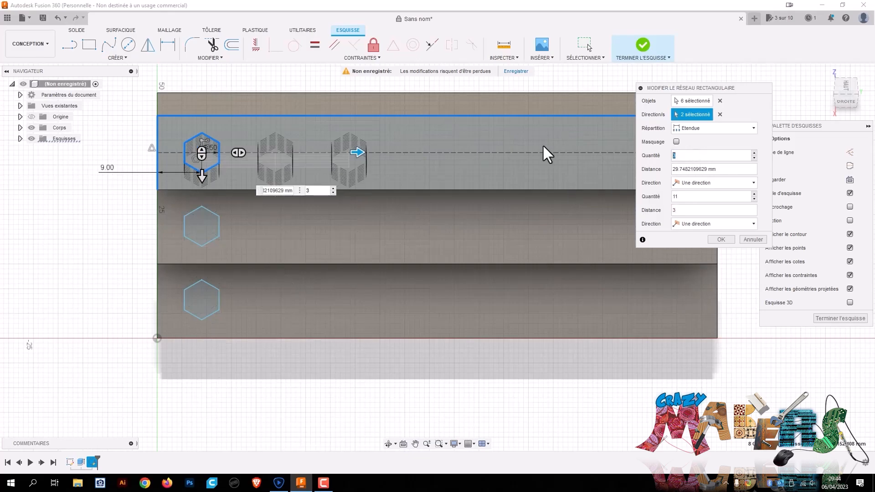
Step: Set the hexagon pattern to 11 along the long edge over about 81.1 mm and 3 across the steps over about 28.8 mm
scroll(543, 147, "down", 1)
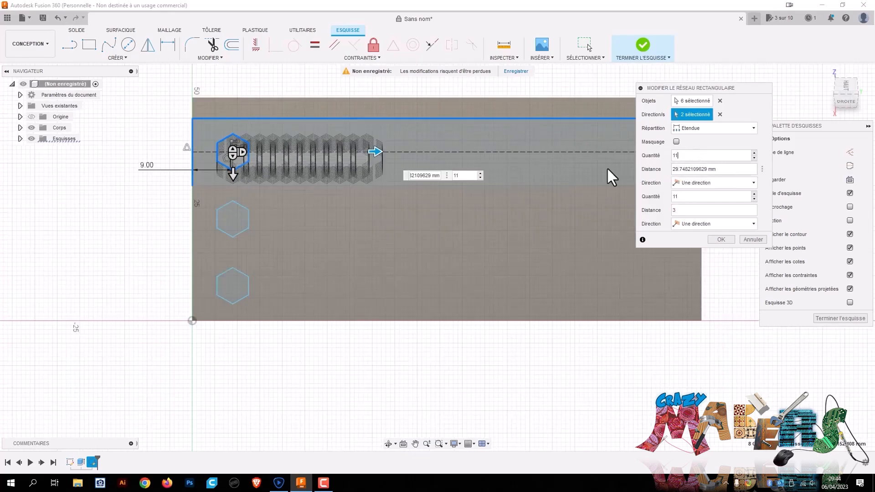
left_click_drag(377, 152, 606, 152)
left_click_drag(233, 171, 231, 294)
left_click_drag(695, 197, 599, 200)
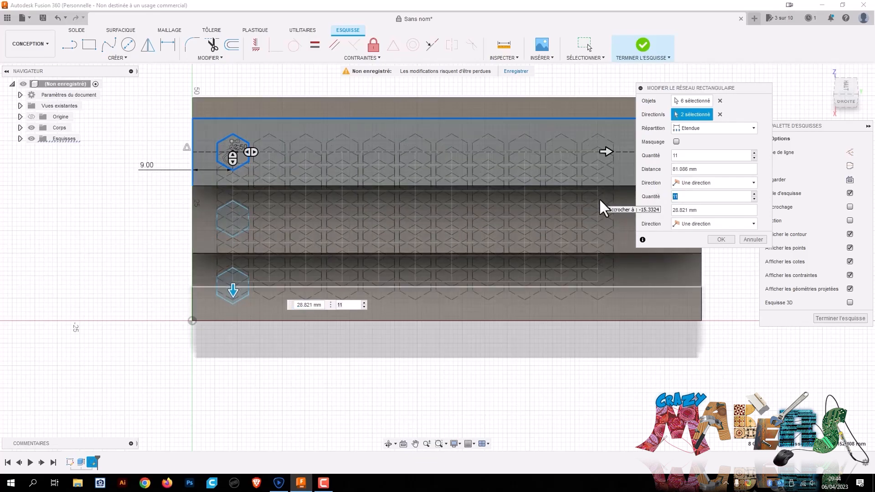
type("3")
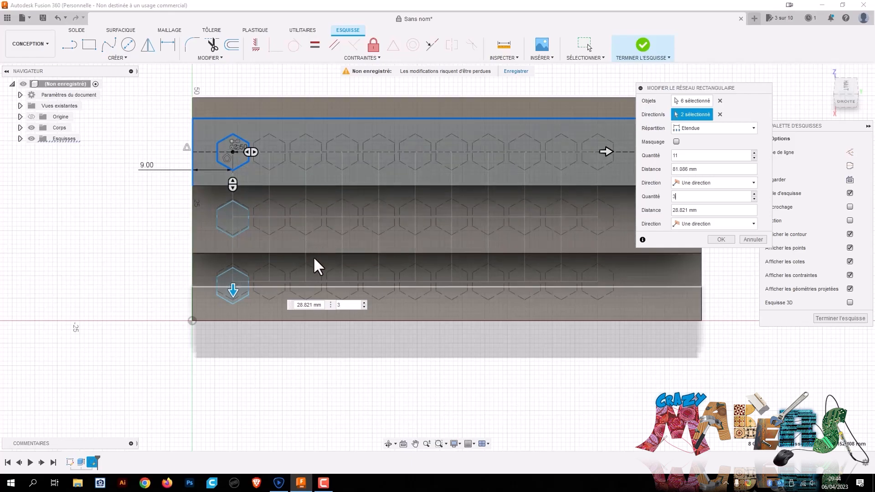
Step: Stretch the pattern to about 96.1 mm along the length and 30 mm across the steps, accept it and finish the sketch
middle_click_drag(574, 377, 433, 364)
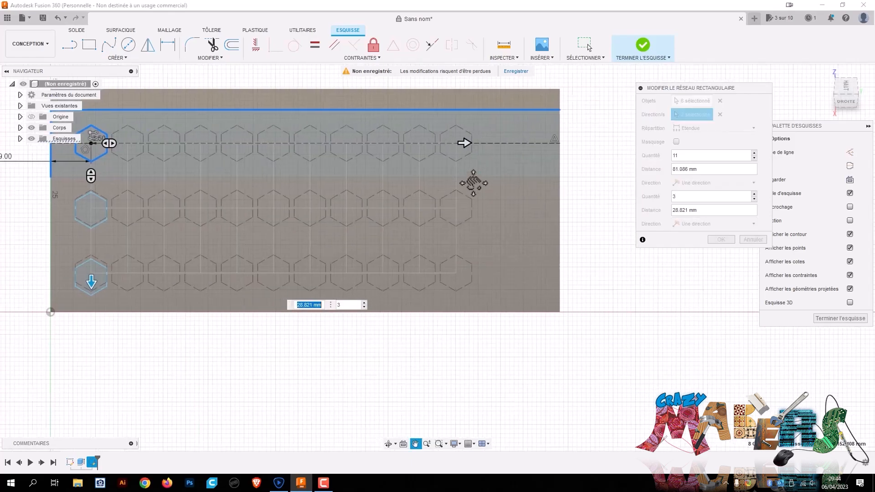
left_click_drag(465, 139, 535, 143)
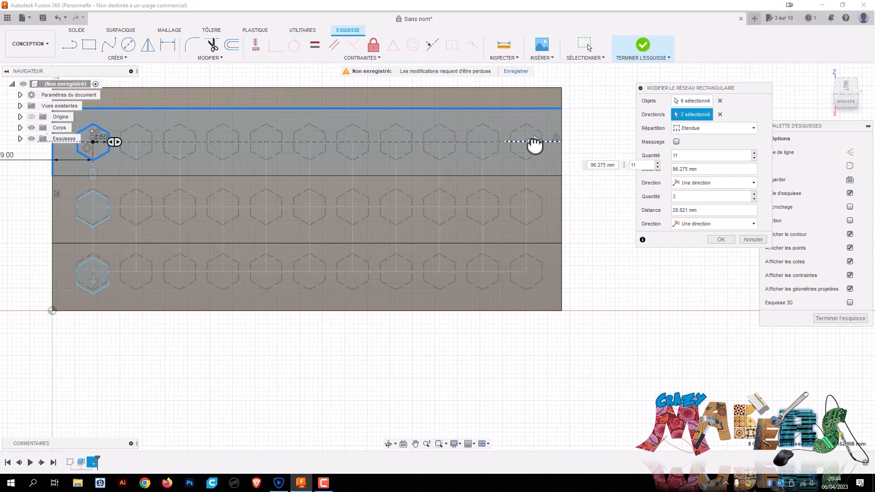
left_click_drag(535, 144, 534, 145)
left_click_drag(93, 277, 92, 287)
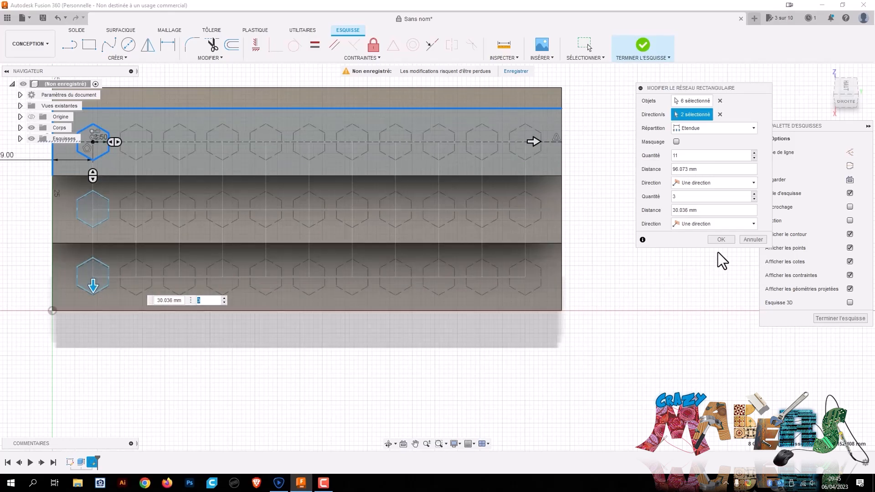
left_click(722, 240)
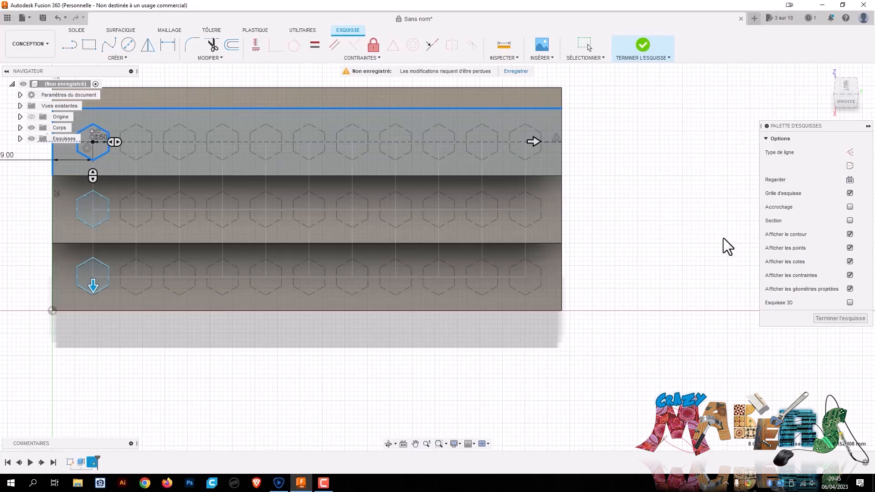
left_click(843, 318)
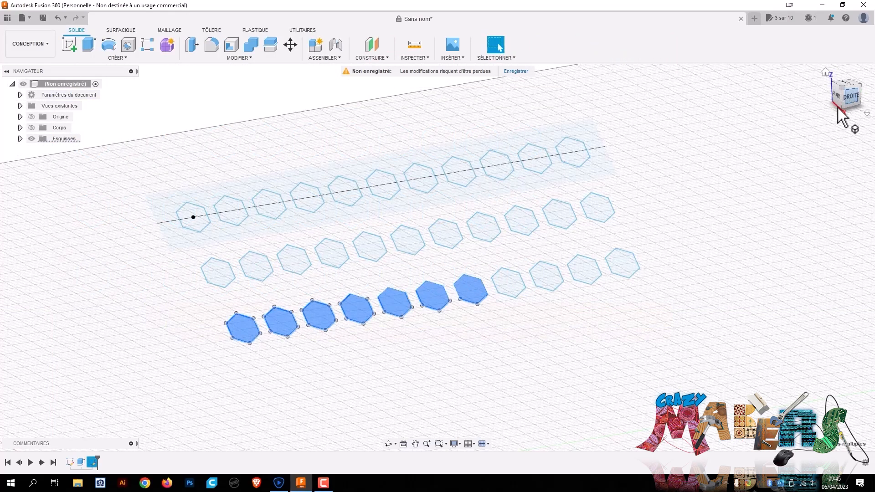
Step: Cut the lowest row of 11 sketched hexagons 8 mm deep into the body, starting the extrusion from the lowest step's sloped face
left_click(838, 109)
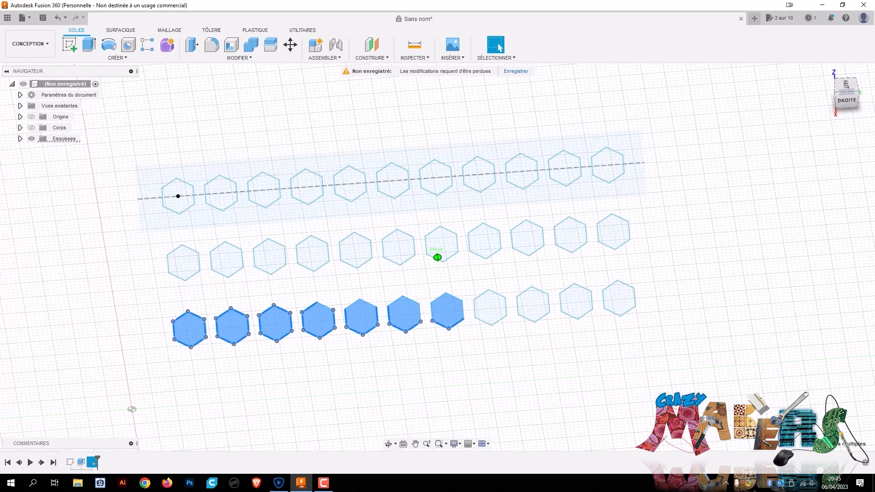
left_click_drag(149, 363, 668, 283)
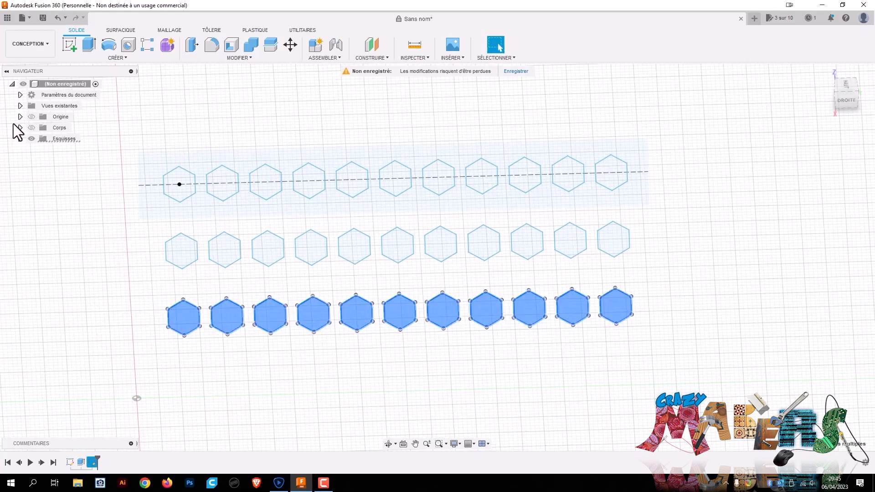
left_click(31, 128)
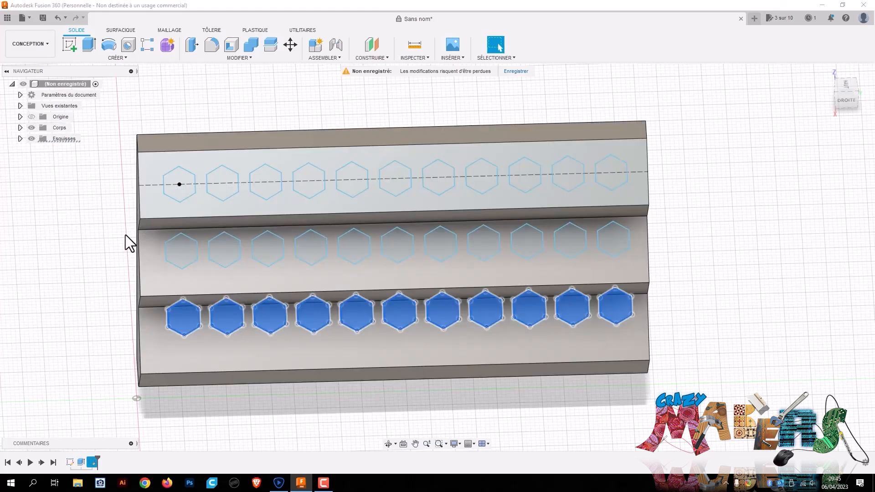
key("e")
middle_click_drag(438, 257, 460, 297, "shift")
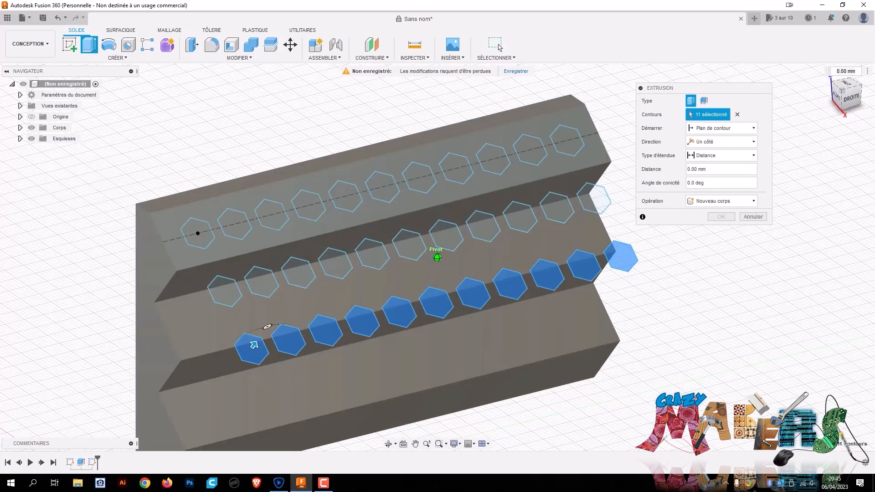
left_click(717, 130)
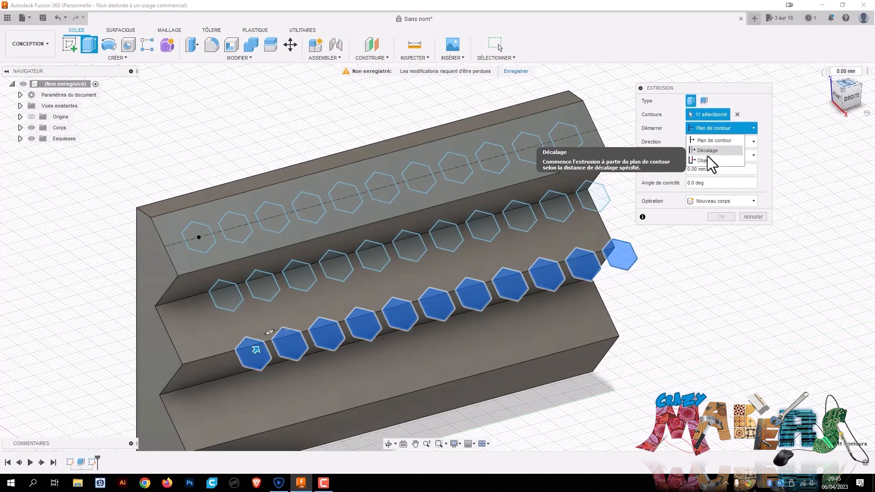
left_click(704, 160)
left_click(586, 333)
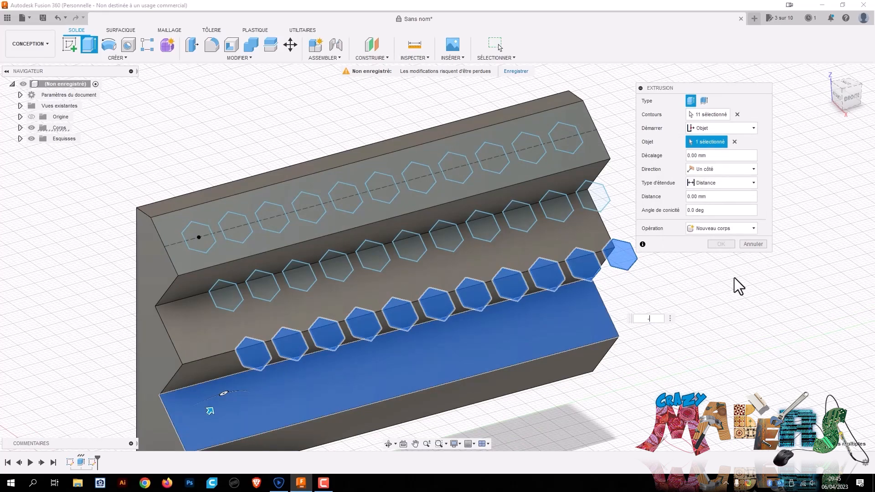
type("-8")
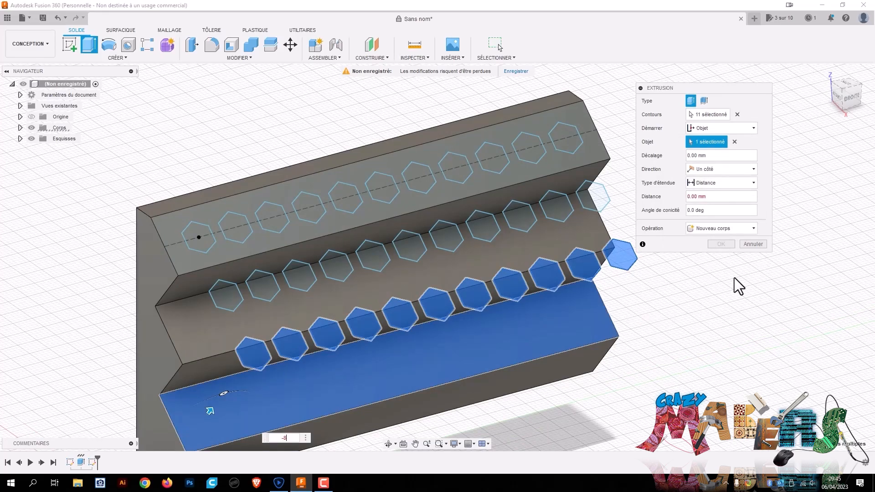
key("Return")
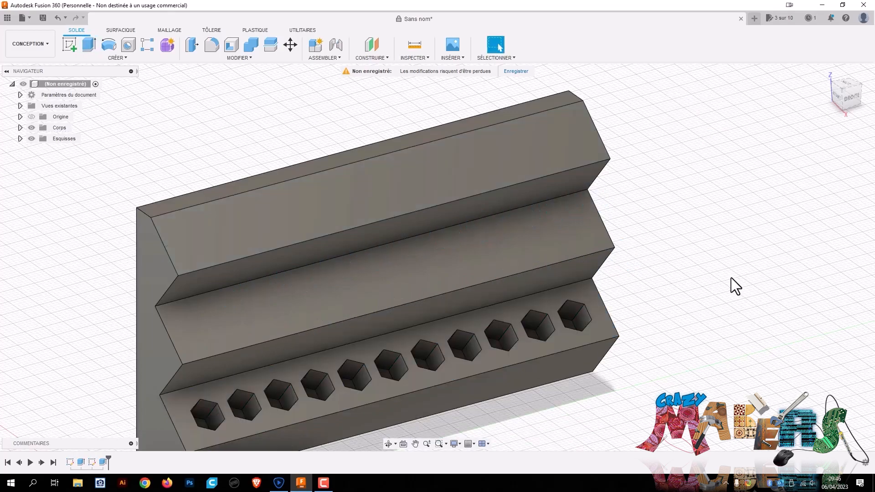
Step: Show Esquisse2 again and cut its middle row of 11 hexagons 8 mm deep, starting from the middle step's sloped face
left_click(20, 139)
left_click(40, 160)
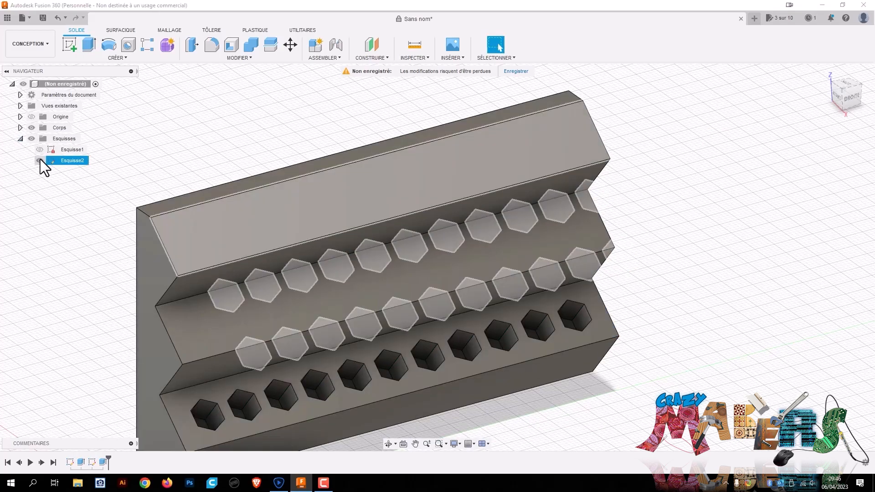
left_click(31, 127)
left_click(849, 102)
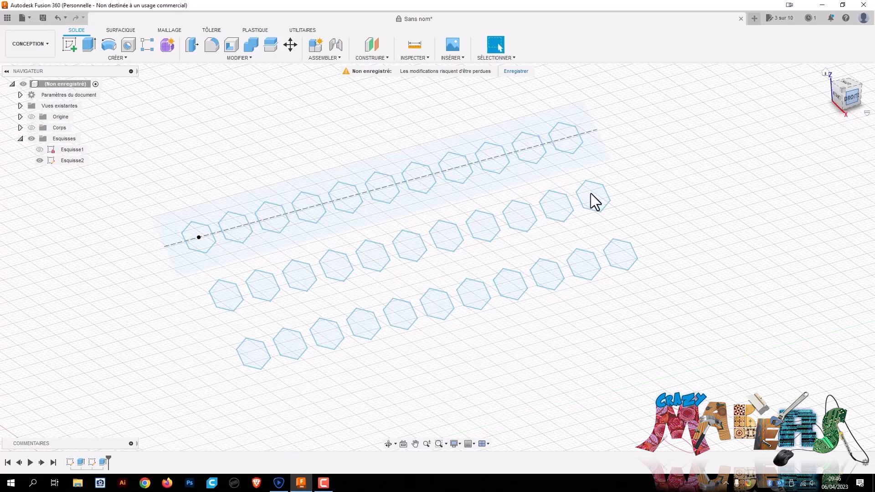
left_click_drag(148, 252, 654, 219)
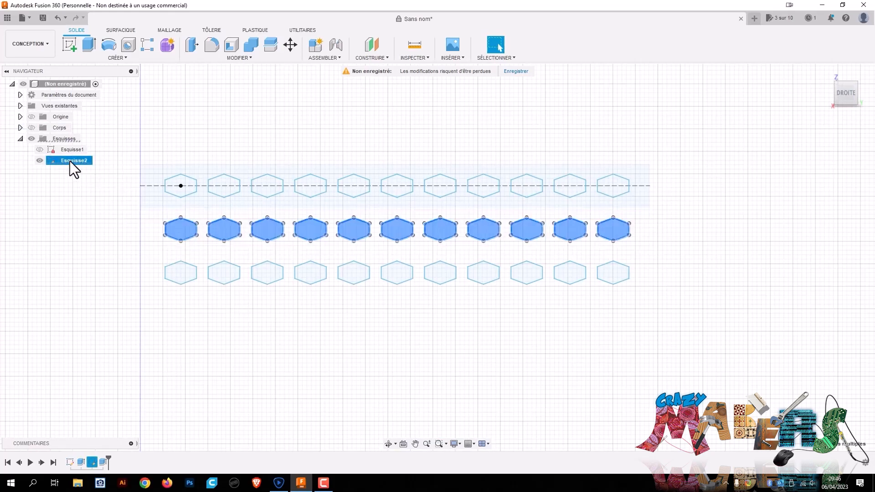
left_click(31, 128)
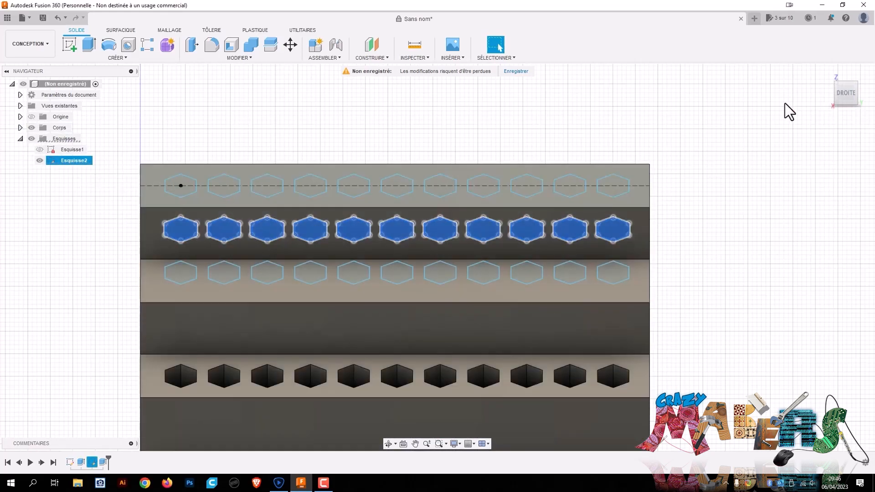
key("e")
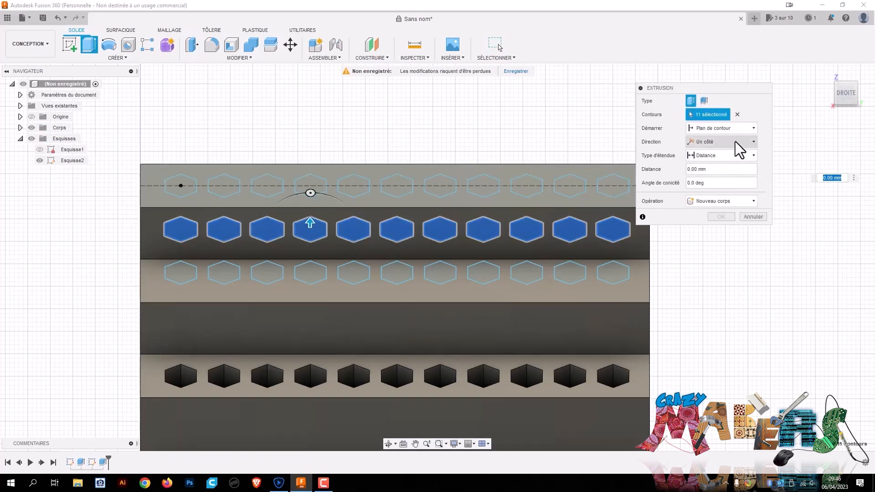
left_click(737, 129)
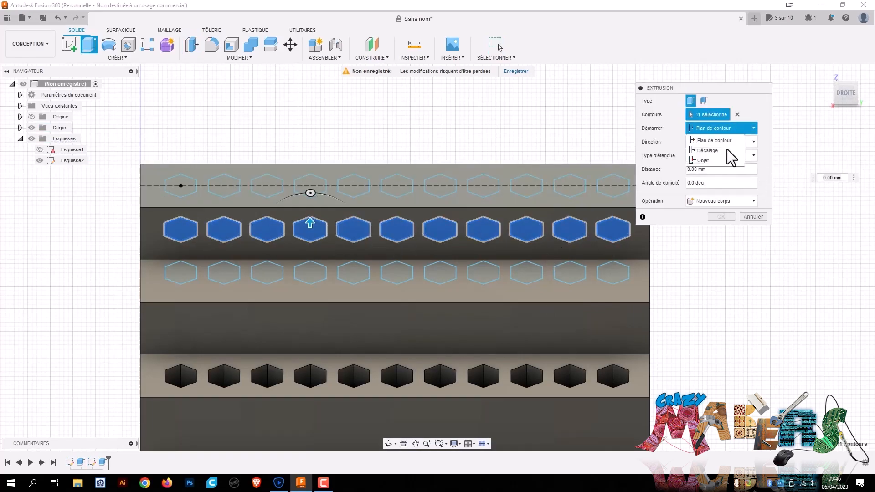
left_click(715, 162)
left_click(550, 292)
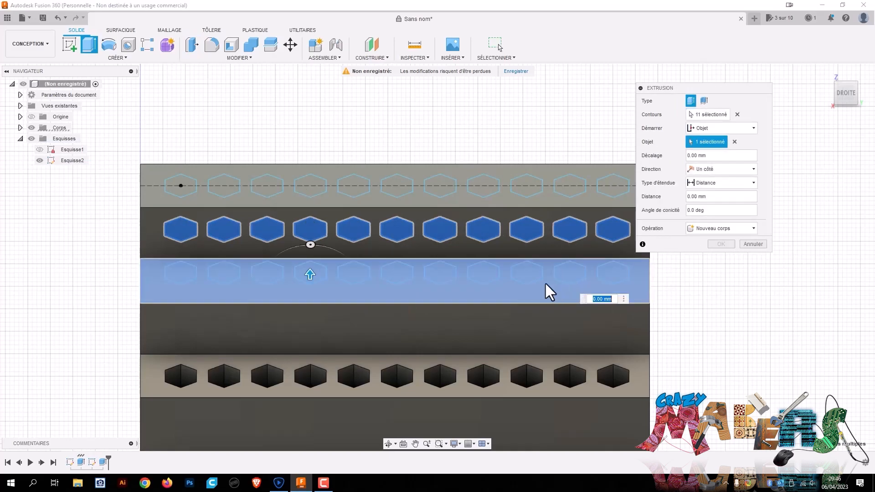
type("-4")
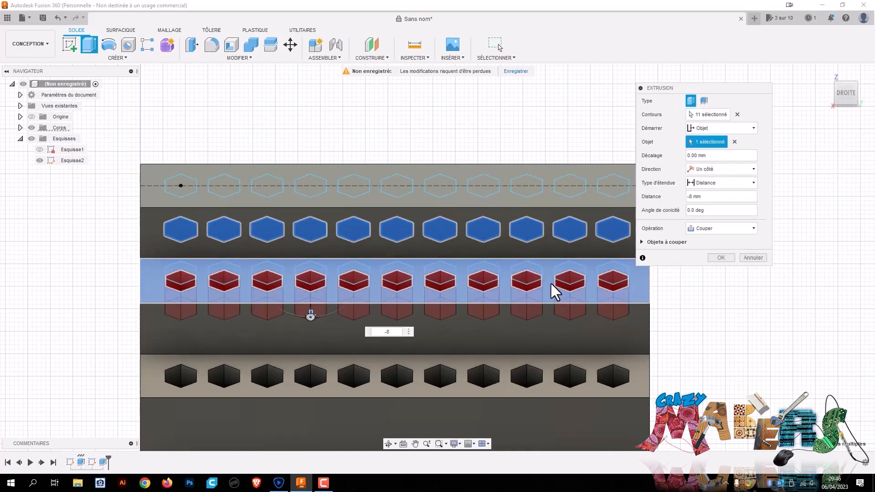
key("Return")
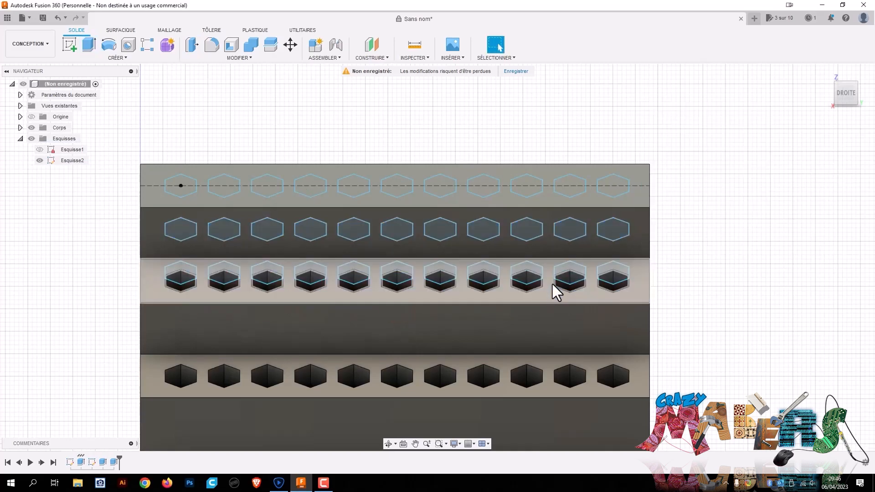
Step: Select the 11 hexagons of the sketch's uppermost row, excluding the surrounding face profile and its edges, and show the body again
left_click(32, 128)
left_click_drag(132, 151, 656, 207)
left_click(634, 163)
left_click(675, 197)
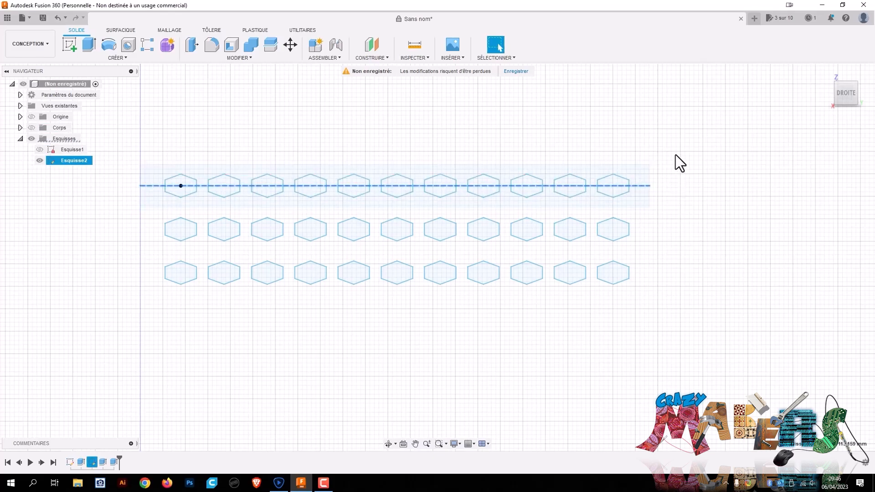
left_click_drag(668, 156, 150, 203)
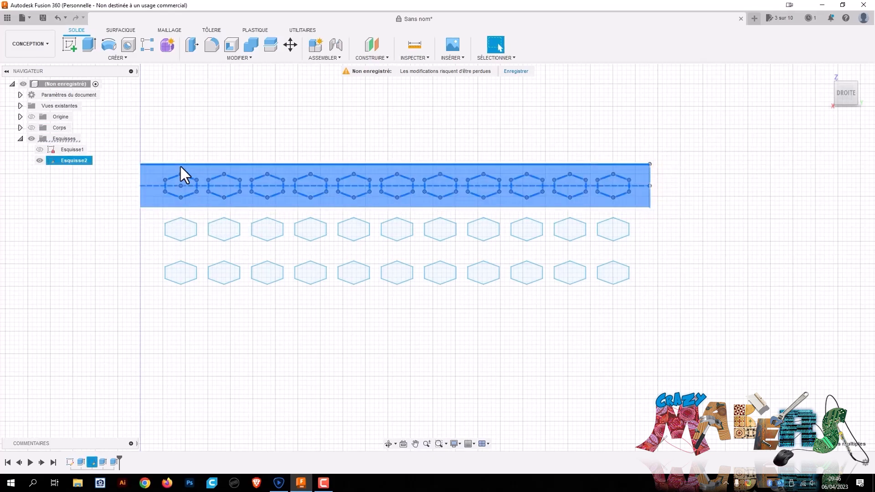
left_click(155, 170, "ctrl")
left_click(244, 165, "ctrl")
left_click(154, 185, "ctrl")
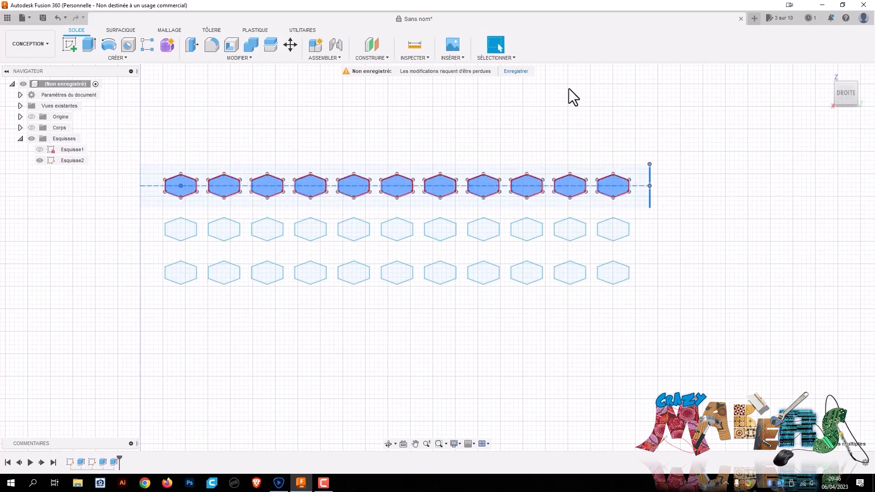
left_click(649, 200, "ctrl")
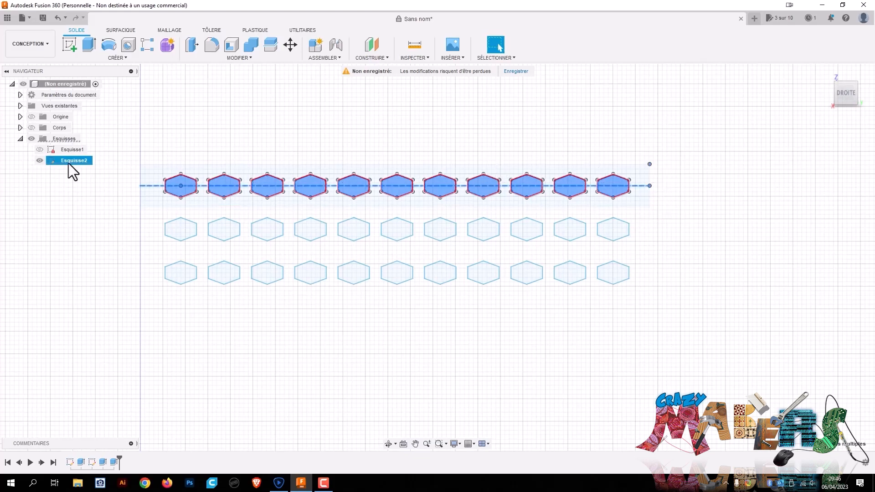
left_click(31, 128)
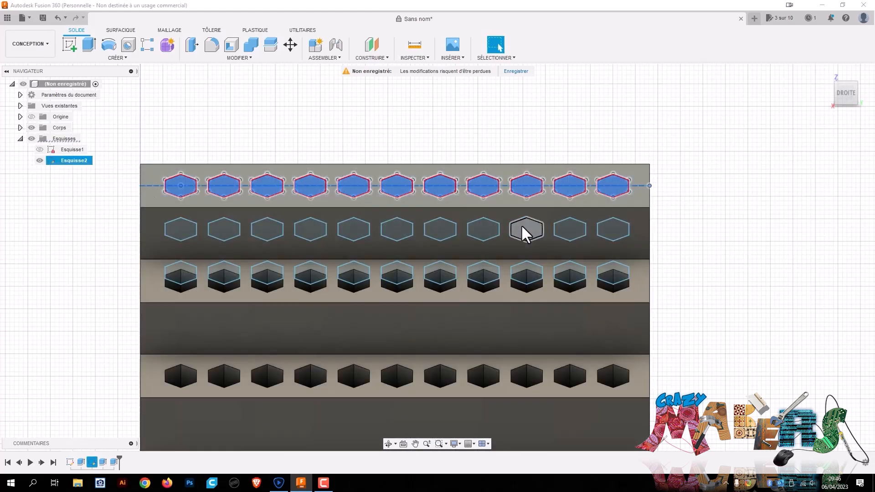
Step: Cut the selected hexagons 8 mm deep, starting from the uppermost step's sloped face, and hide Esquisse2
key("e")
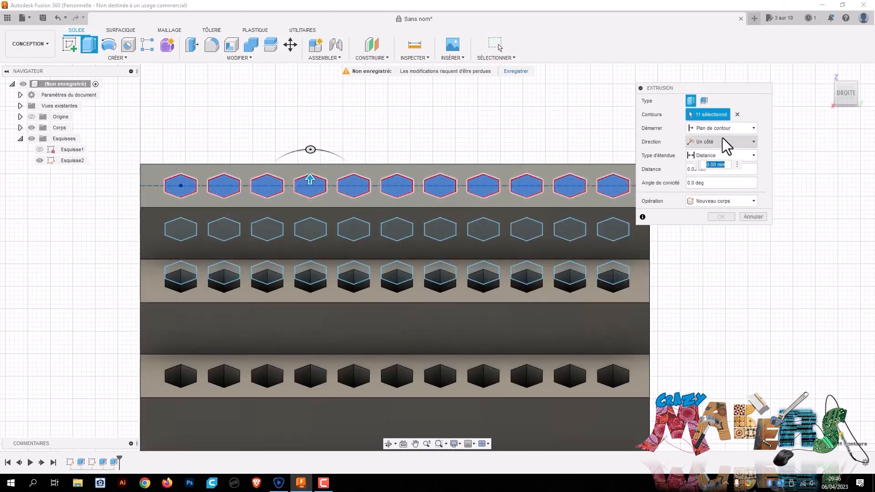
left_click(722, 128)
left_click(710, 160)
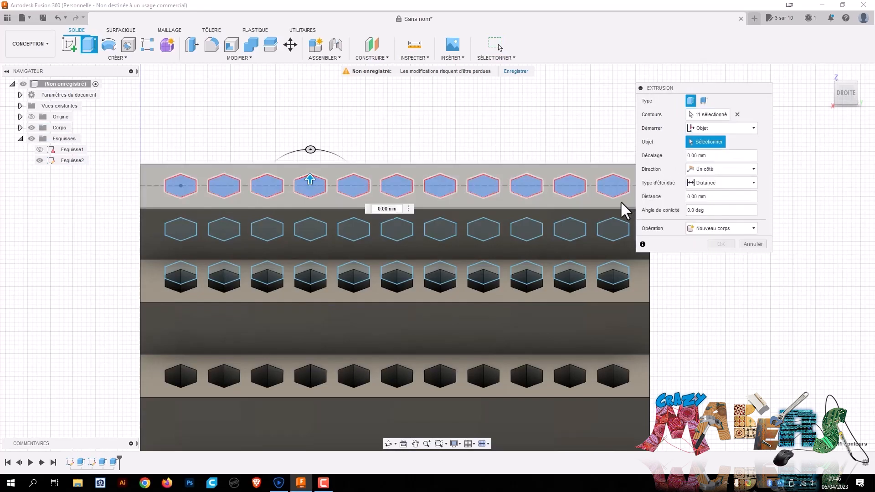
left_click(623, 201)
type("-8")
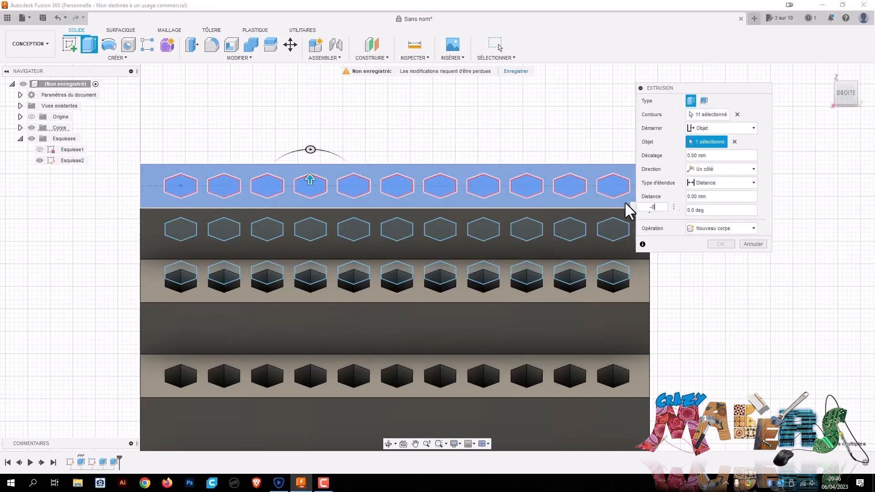
key("Return")
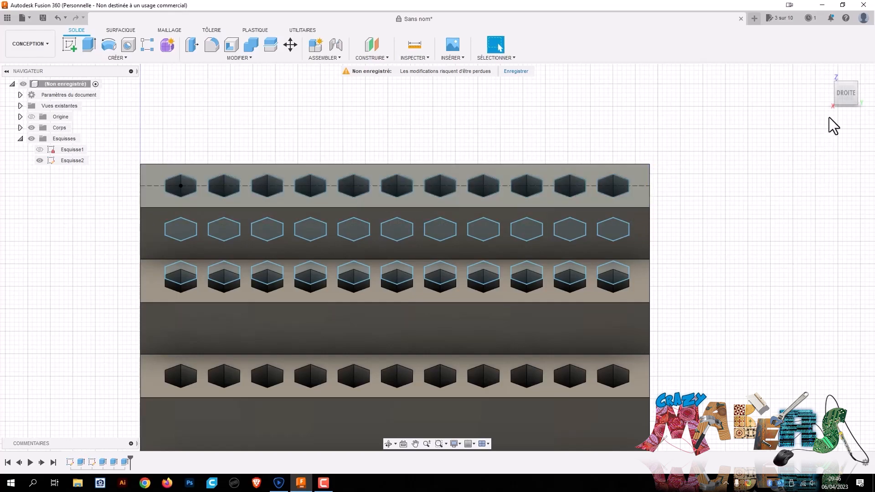
left_click(39, 160)
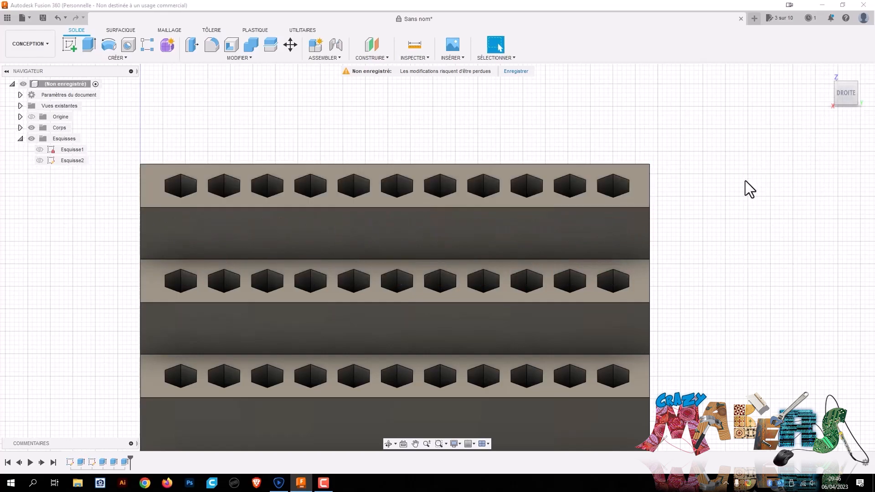
Step: Examine the reference photo of the wall-mounted bit holder in ACDSee, and return to the model's rear side
mouse_move(846, 97)
left_mouse_down()
mouse_move(872, 110)
mouse_move(865, 100)
left_mouse_up()
left_click_drag(874, 53, 423, 54)
double_click(423, 53)
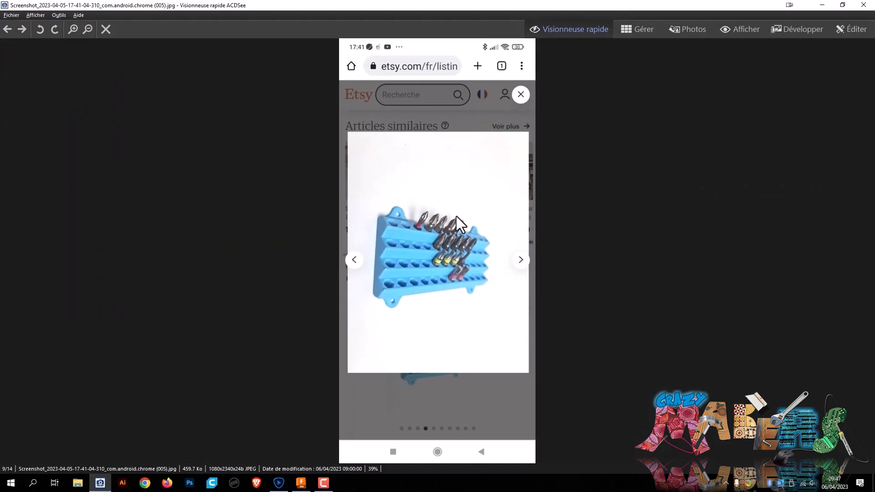
left_click(789, 5)
left_click_drag(851, 93, 874, 97)
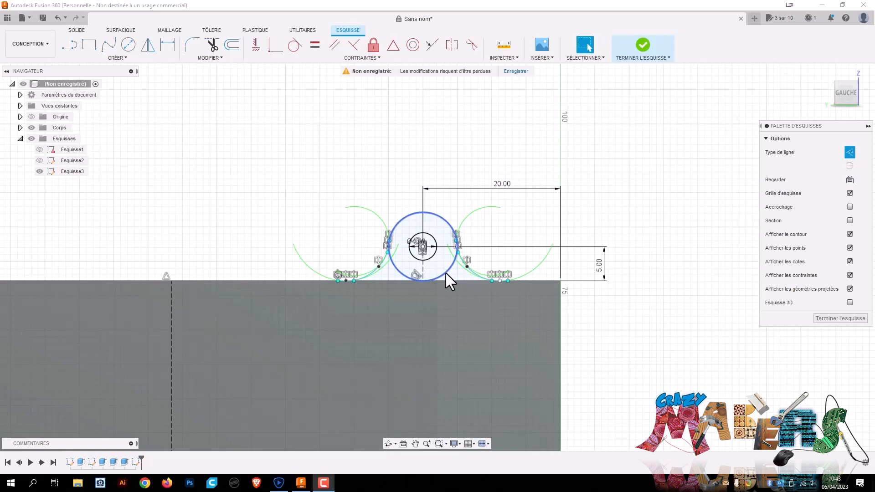
Step: Trim away the lower half of the mounting ear's outer circle, on both sides of its vertical centre line
left_click(445, 272)
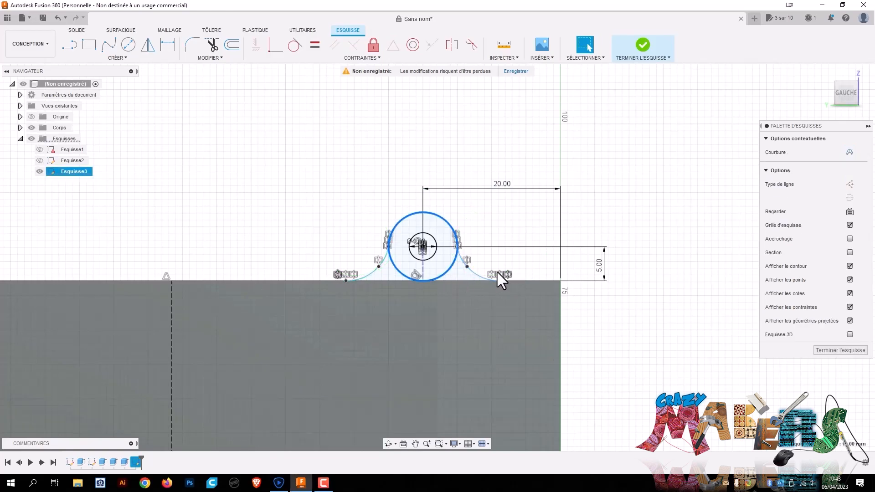
key("t")
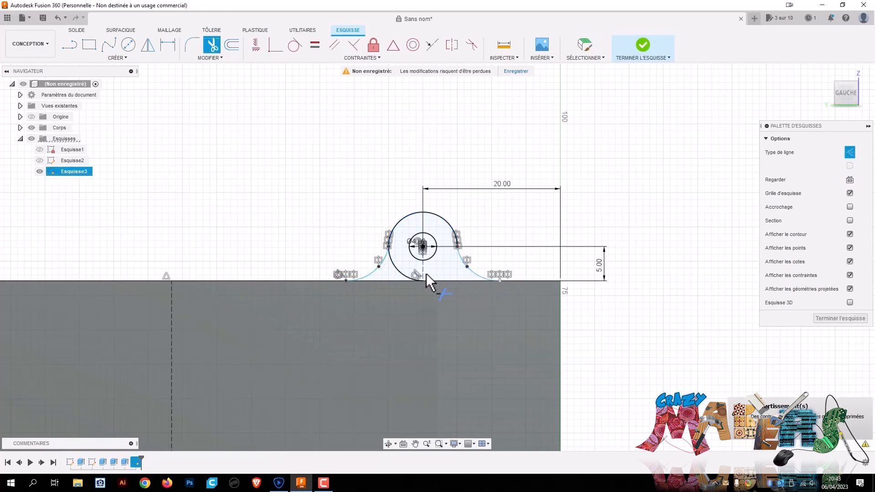
left_click(402, 271)
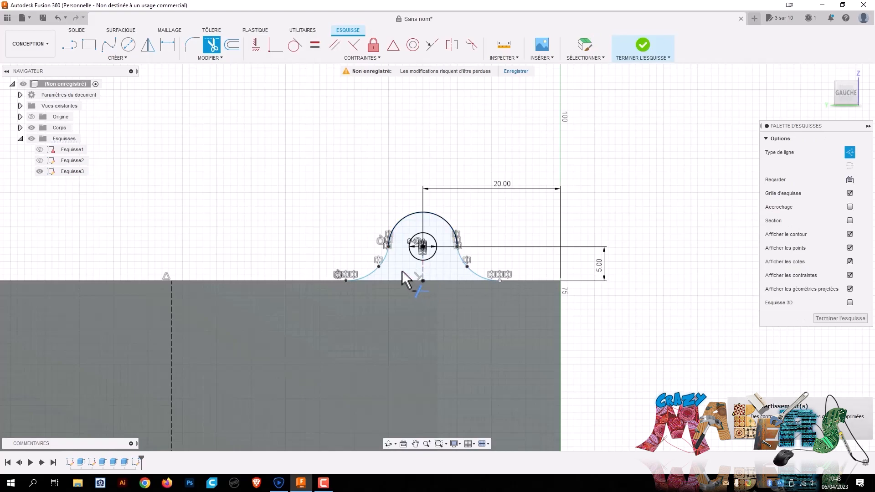
key("Escape")
Step: Mirror the mounting ear's top arc, screw hole circle and two flared side curves about the rear face's vertical centre line
left_click(476, 272)
scroll(410, 260, "down", 3)
left_click(117, 58)
left_click(99, 179)
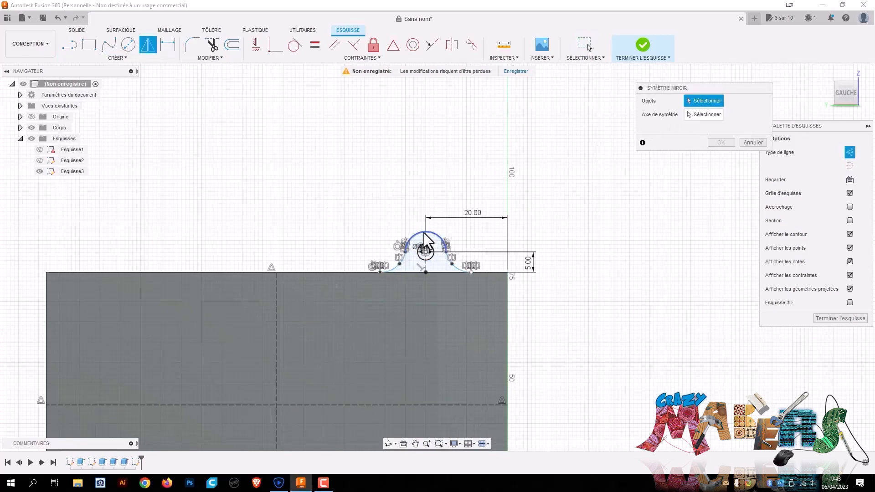
left_click(430, 234)
left_click(420, 249)
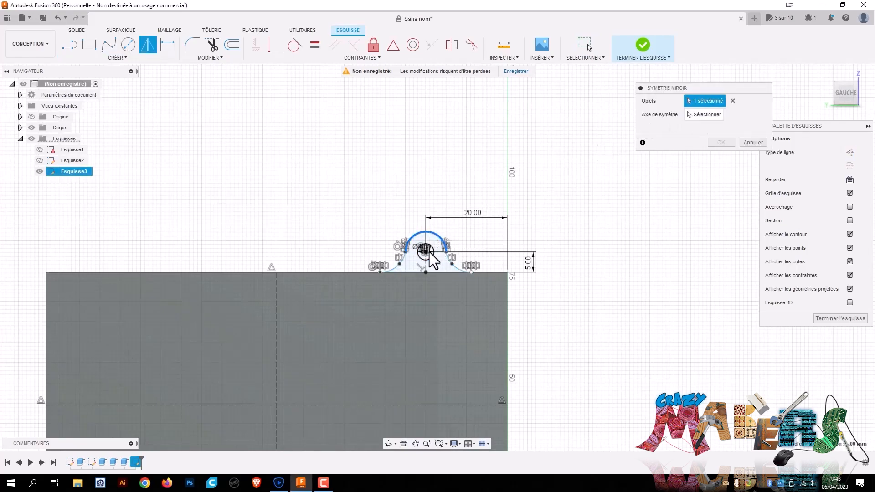
left_click(456, 267)
left_click(397, 266)
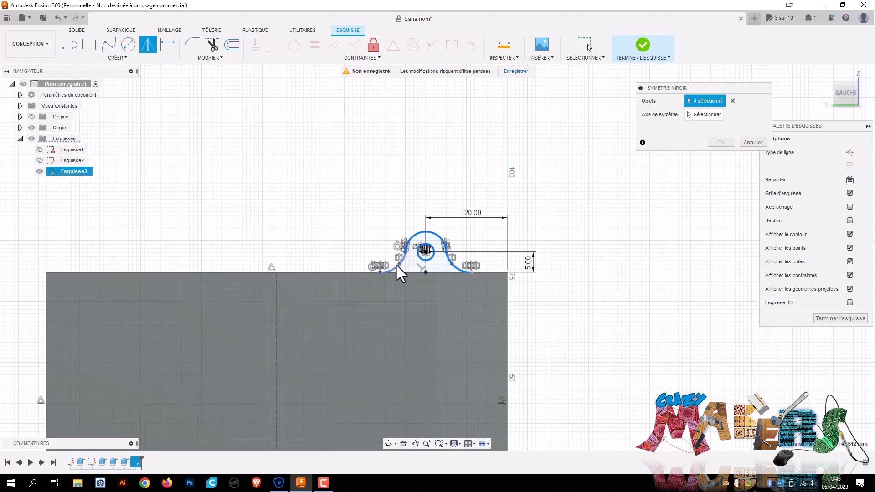
left_click(701, 116)
left_click(277, 325)
left_click(721, 143)
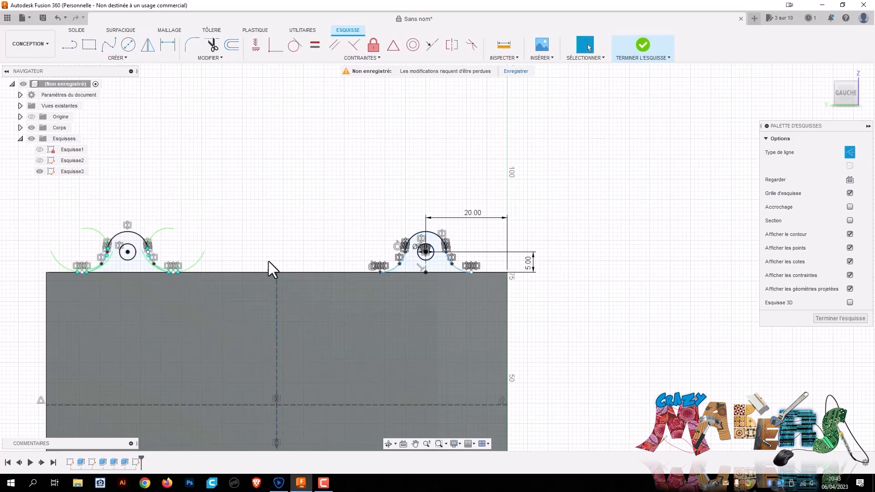
Step: Mirror both upper ear outlines with their screw holes about the rear face's horizontal centre line, and finish the sketch
left_click(104, 265)
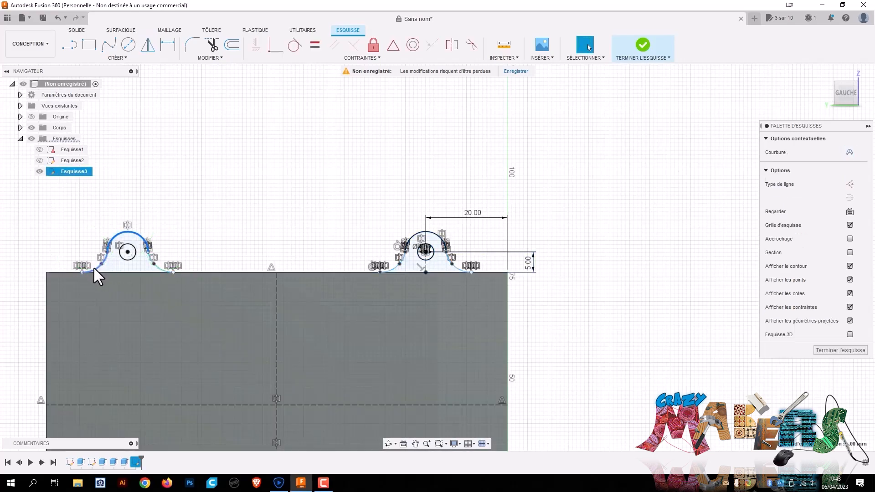
left_click(94, 268, "ctrl")
left_click(157, 267, "ctrl")
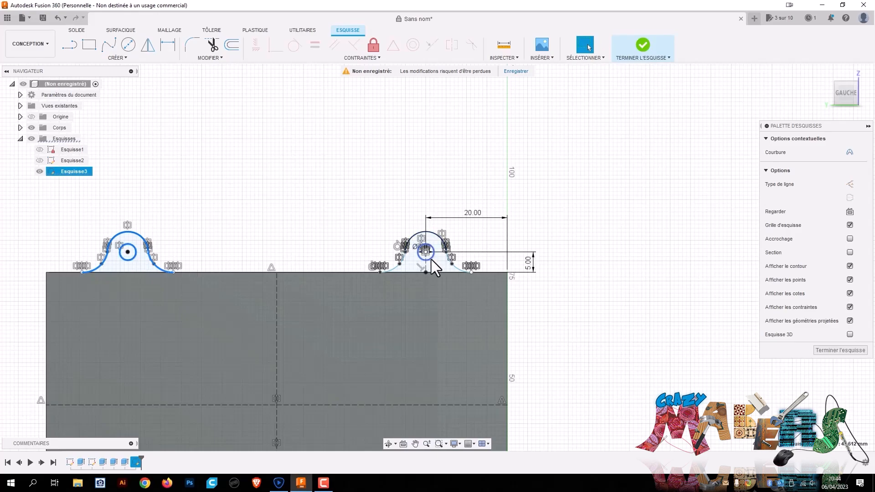
left_click(432, 232, "ctrl")
left_click(459, 267, "ctrl")
left_click(394, 269, "ctrl")
left_click(118, 58)
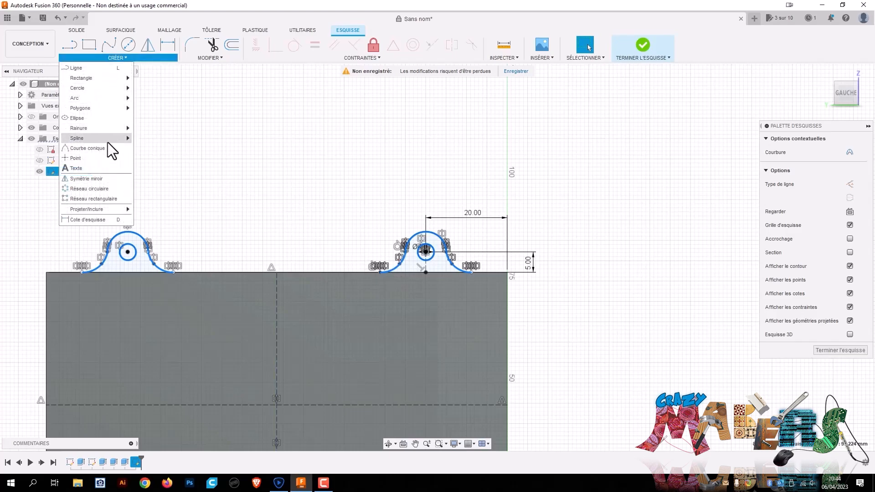
left_click(96, 178)
left_click(705, 114)
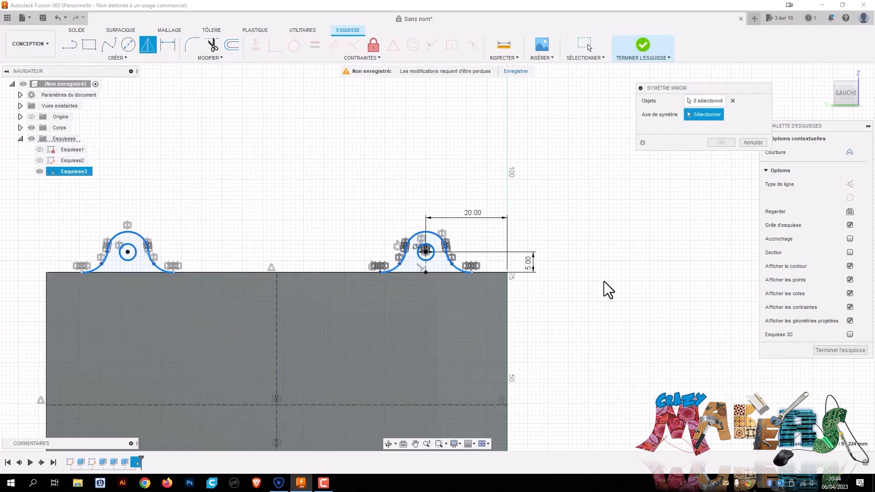
middle_click_drag(606, 276, 655, 129)
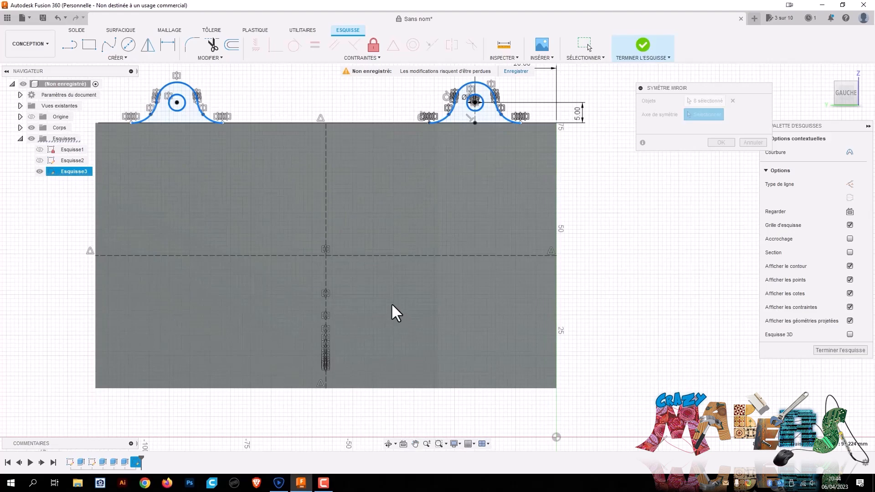
left_click(432, 256)
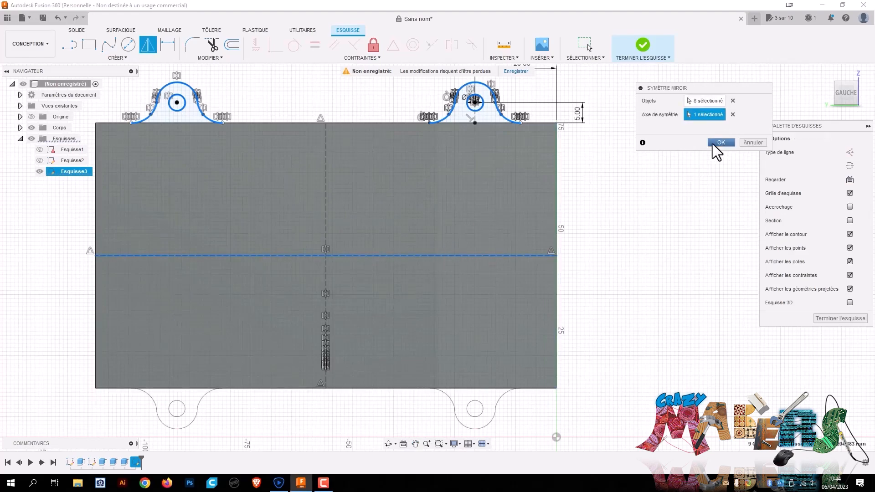
left_click(714, 142)
left_click(841, 318)
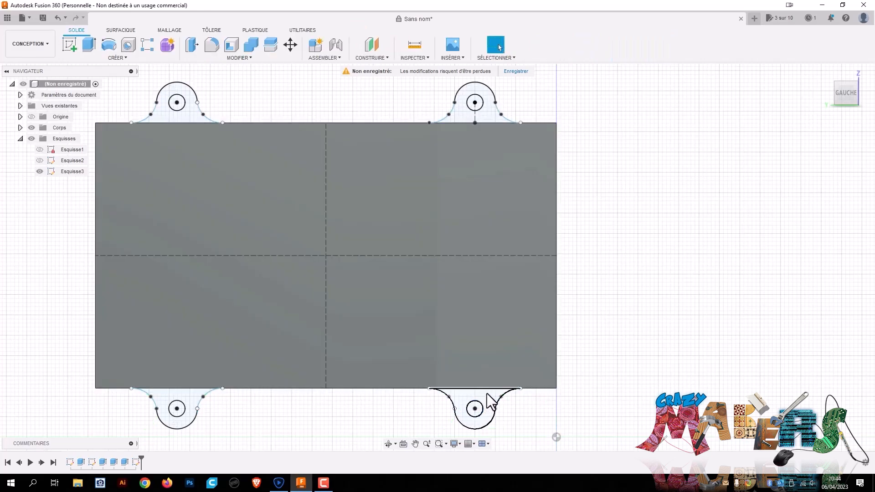
Step: Extrude the four mounting ear profiles, without their screw holes, by -4 mm and join them to the body
left_click(487, 393)
left_click(189, 395, "ctrl")
left_click(187, 116, "ctrl")
left_click(488, 119, "ctrl")
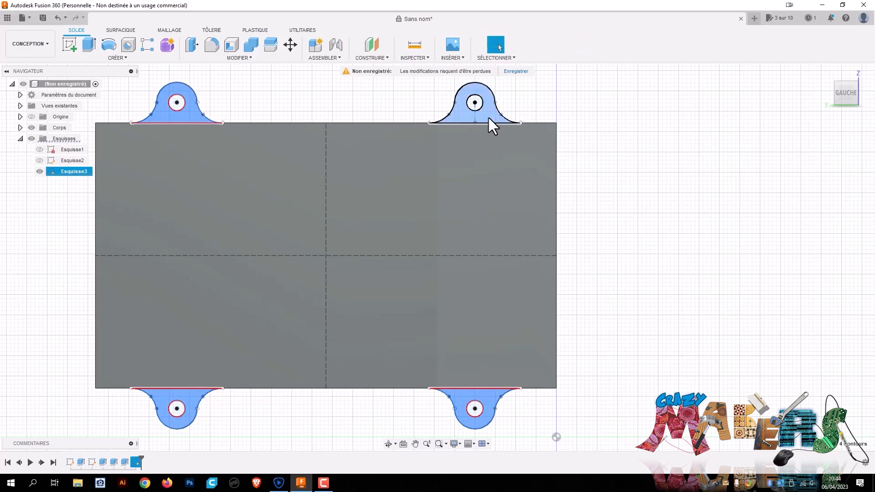
key("e")
left_click(856, 97)
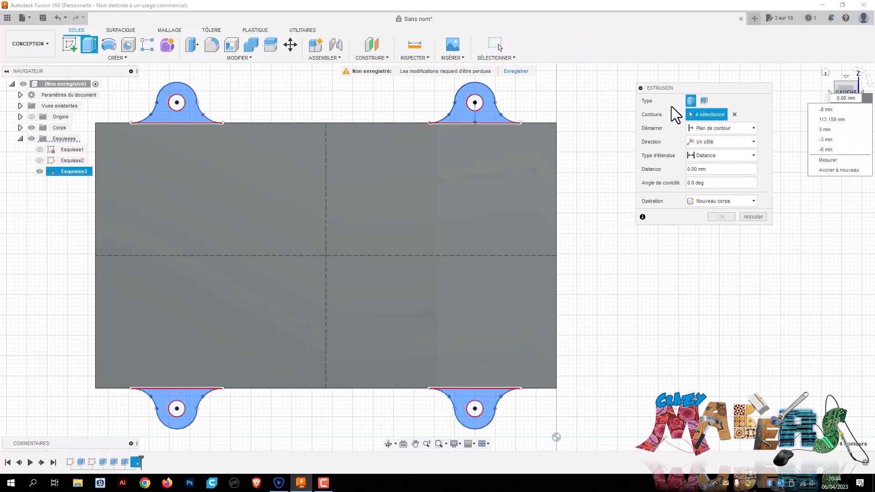
mouse_move(842, 87)
left_mouse_down()
mouse_move(711, 104)
mouse_move(697, 77)
mouse_move(711, 68)
mouse_move(786, 80)
mouse_move(792, 92)
left_mouse_up()
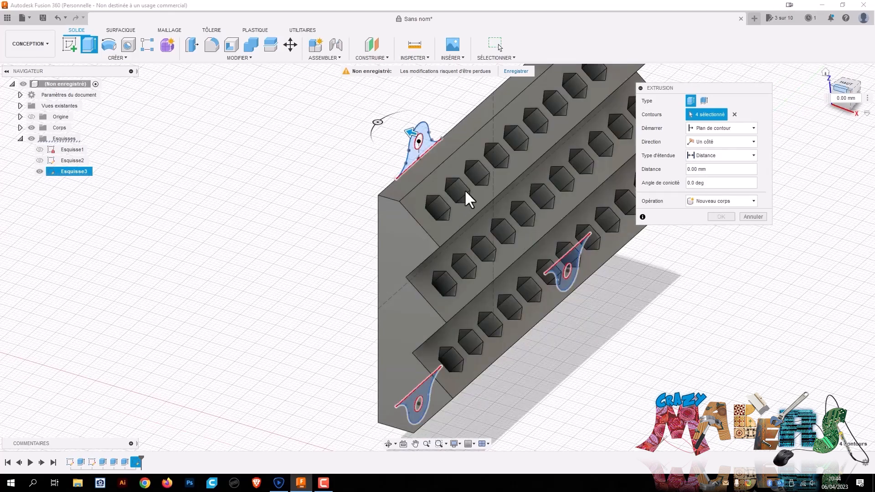
left_click_drag(412, 132, 423, 137)
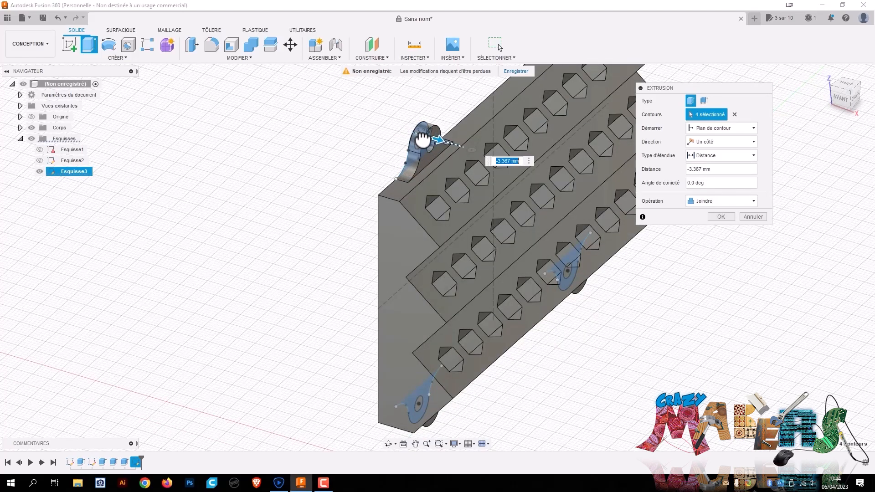
type("-4")
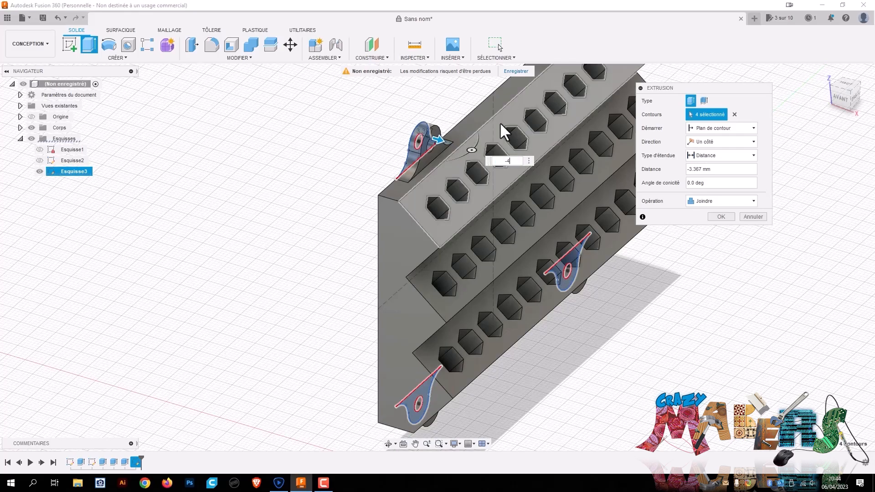
key("Return")
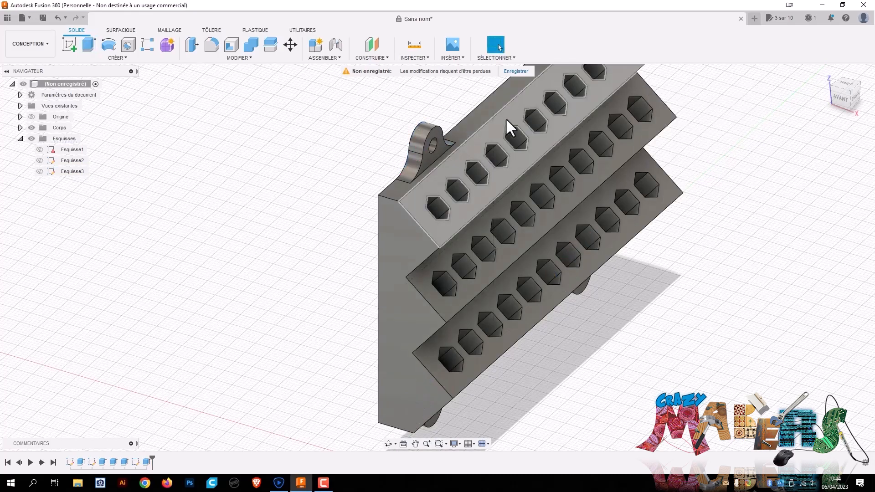
Step: Compare the front of the model and its mounting ears with the reference photo in ACDSee
left_click(842, 106)
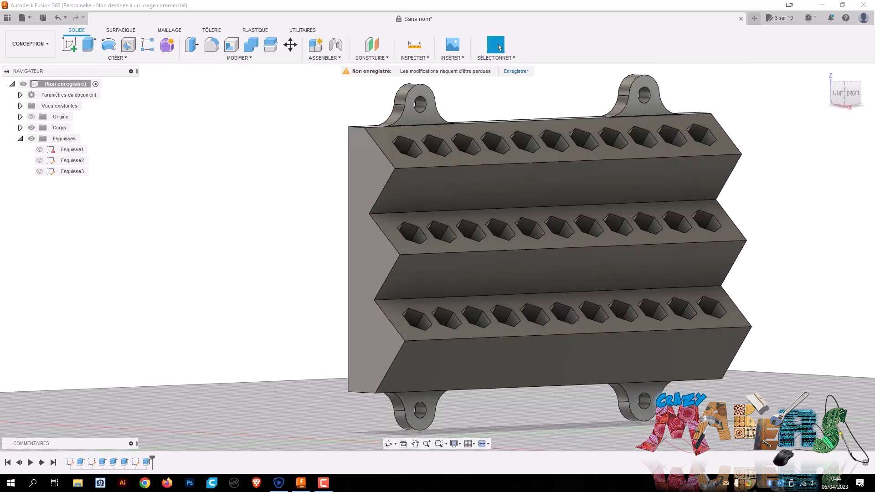
left_click_drag(874, 6, 562, 2)
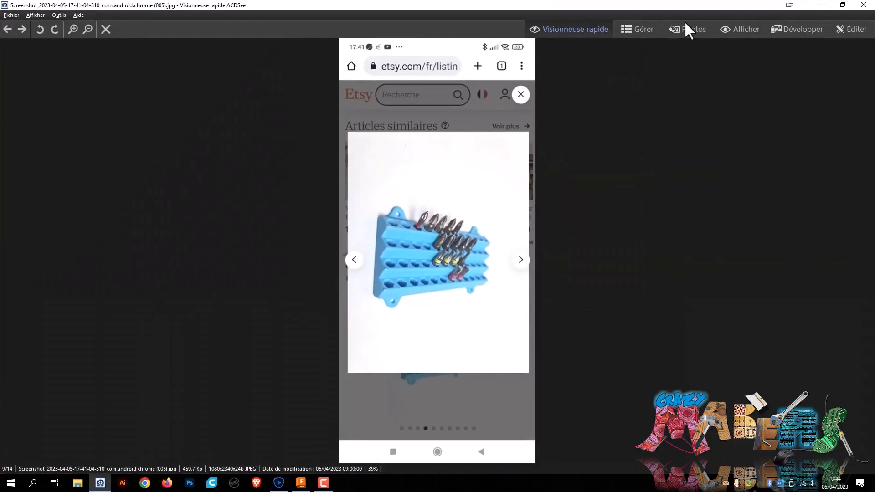
left_click(789, 5)
Step: Fillet all edges of the three sloped step faces, including the hexagonal hole rims, with a 1 mm radius
left_click(214, 45)
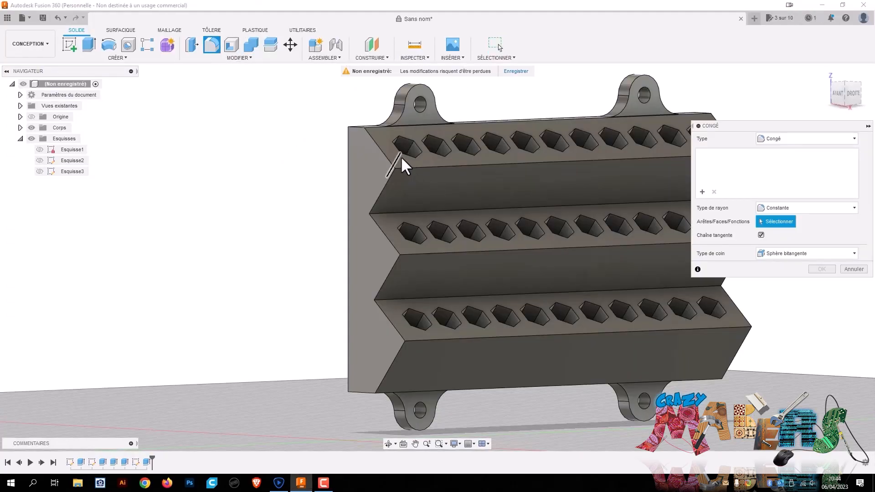
left_click(438, 131)
left_click(453, 224)
left_click(478, 312)
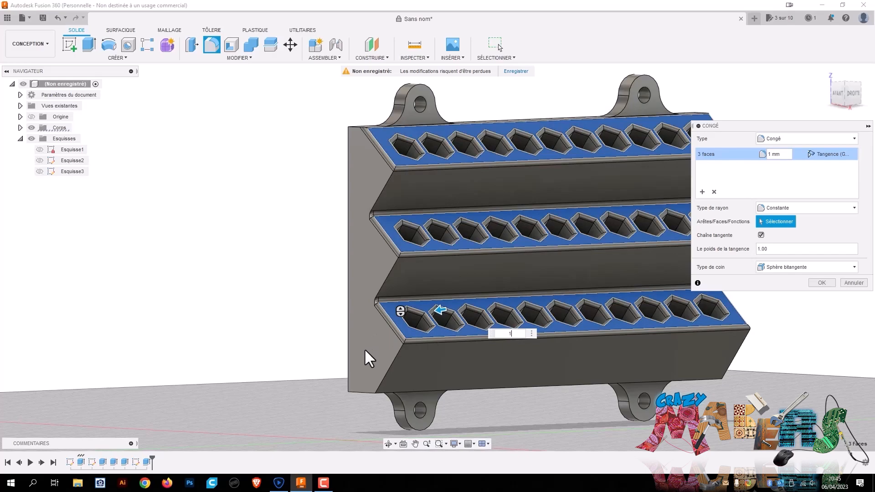
left_click(824, 282)
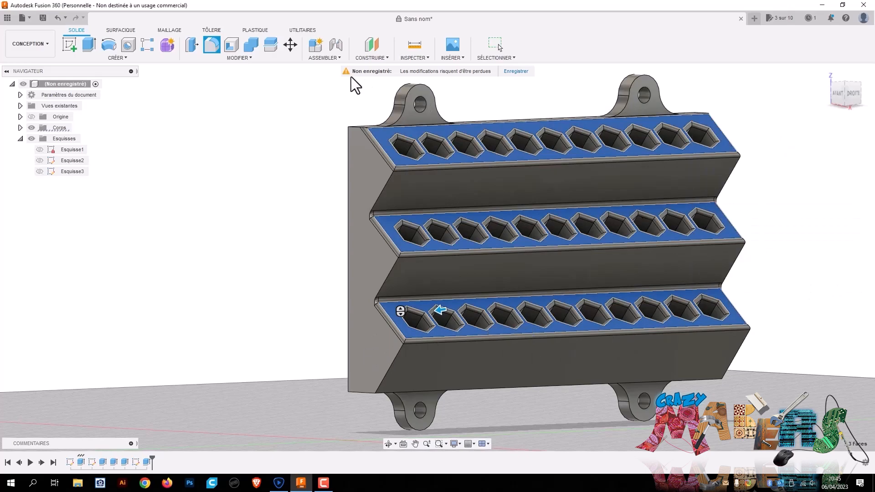
Step: Fillet the edges of the four mounting ears' front faces with a 1 mm radius
left_click(212, 46)
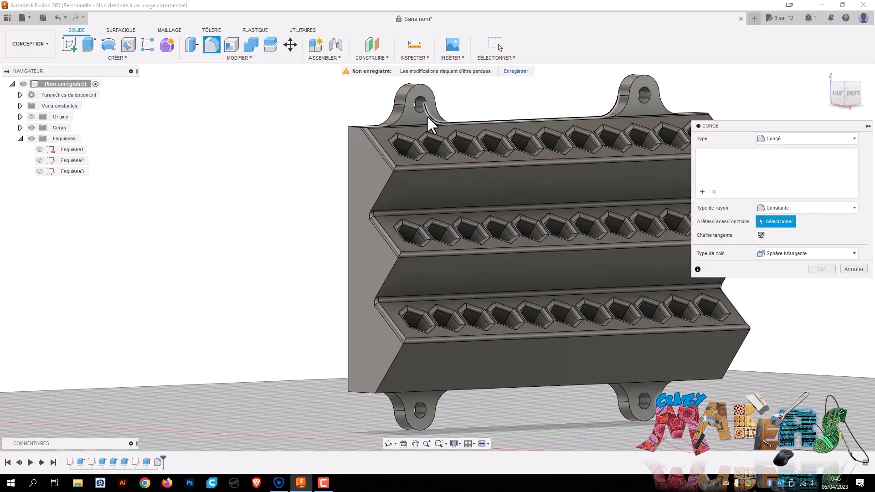
left_click(428, 117)
left_click(425, 117)
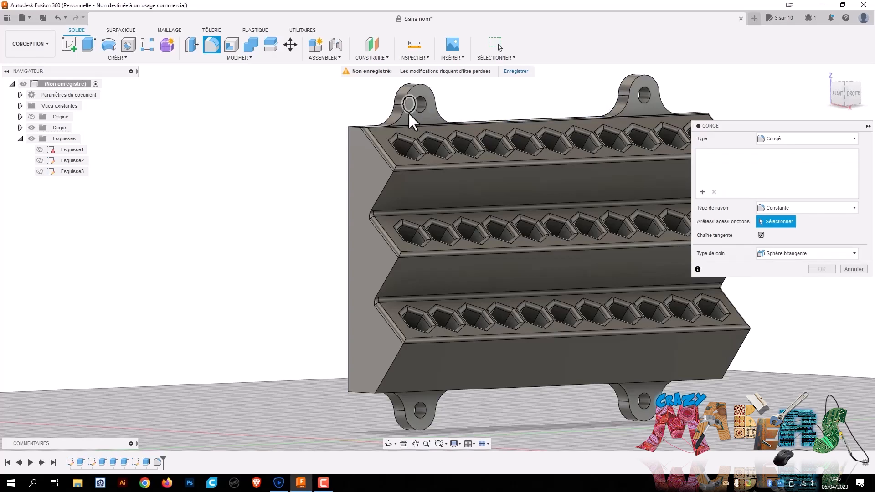
left_click(422, 102)
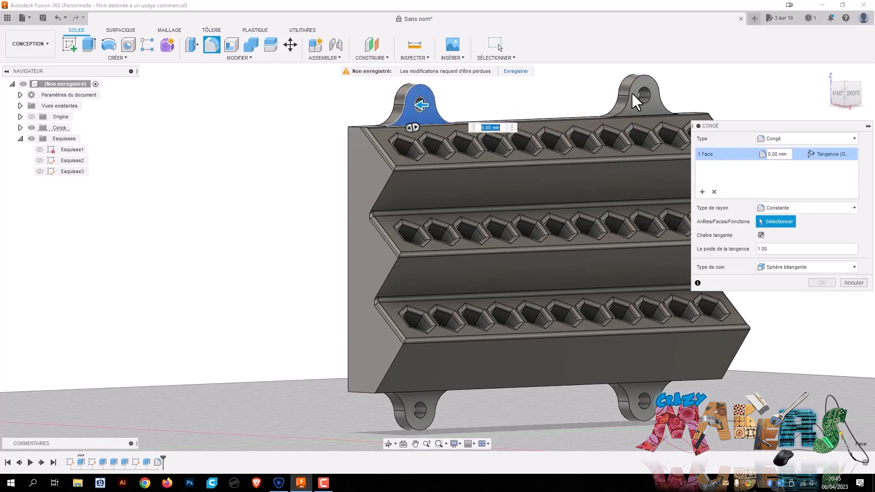
left_click(654, 94)
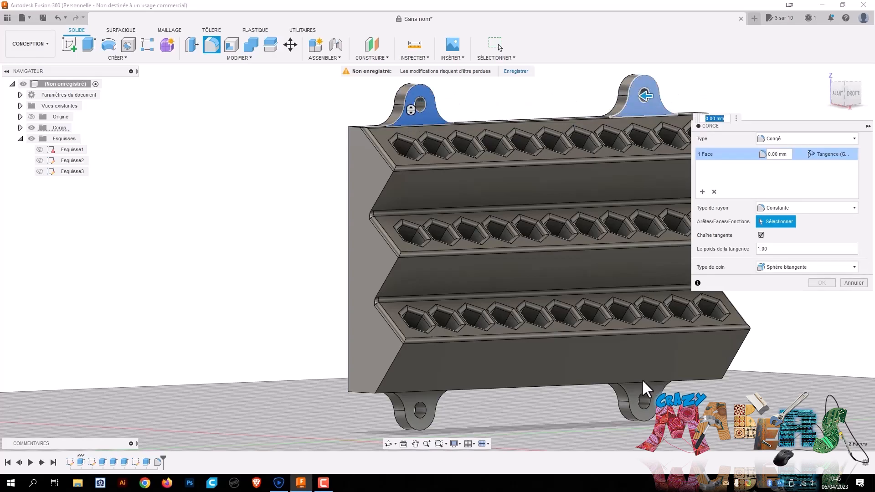
left_click(637, 415)
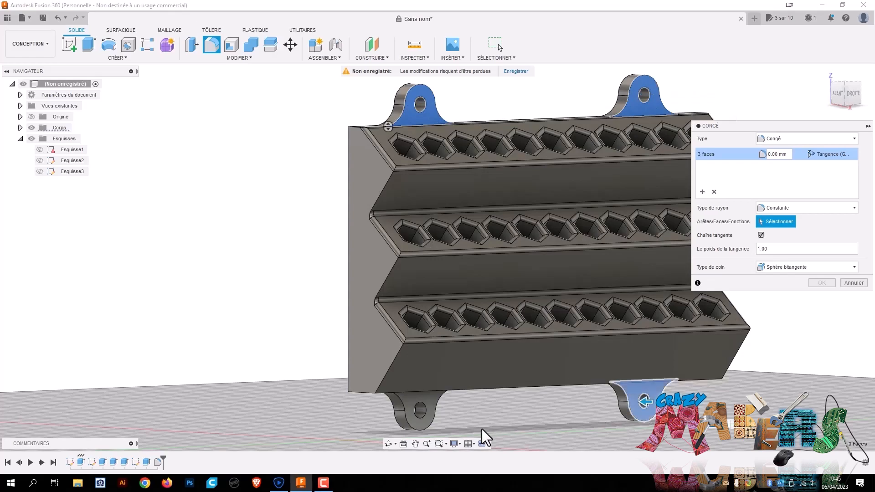
left_click(428, 424)
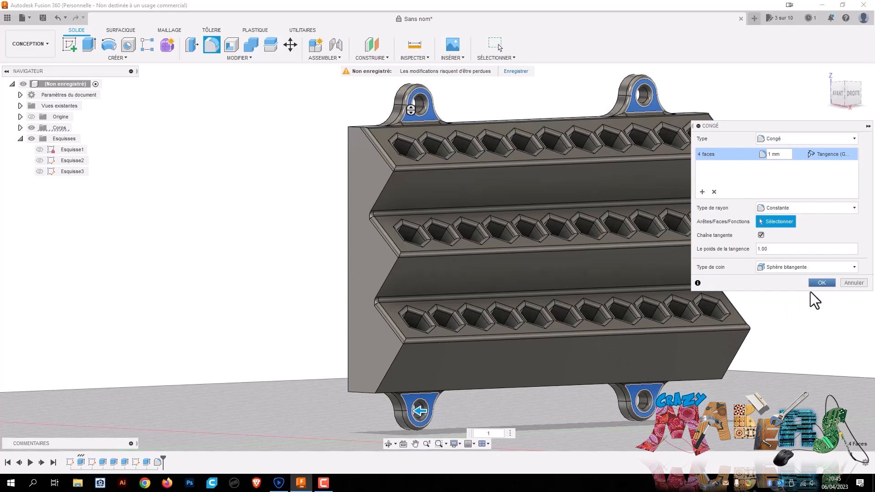
left_click(818, 284)
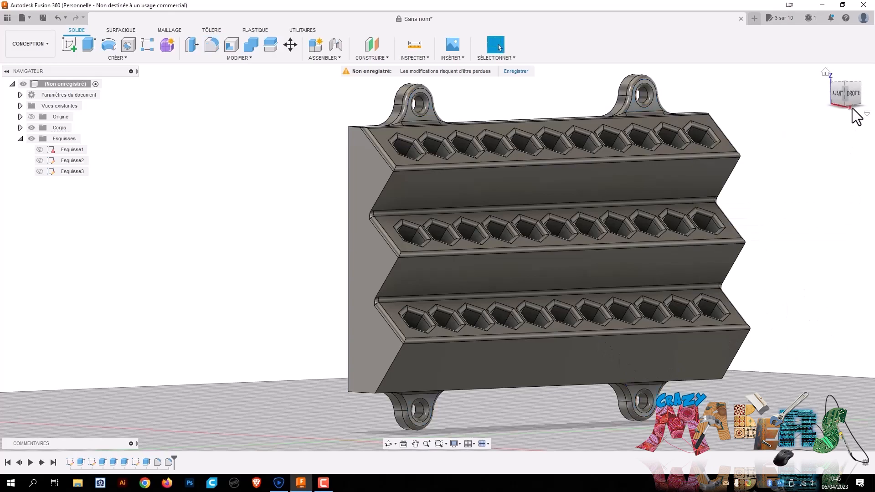
mouse_move(437, 257)
middle_mouse_down("shift")
mouse_move(401, 255)
mouse_move(455, 257)
mouse_move(399, 256)
middle_mouse_up("shift")
middle_click_drag(749, 279, 600, 274, "shift")
scroll(742, 279, "down", 1)
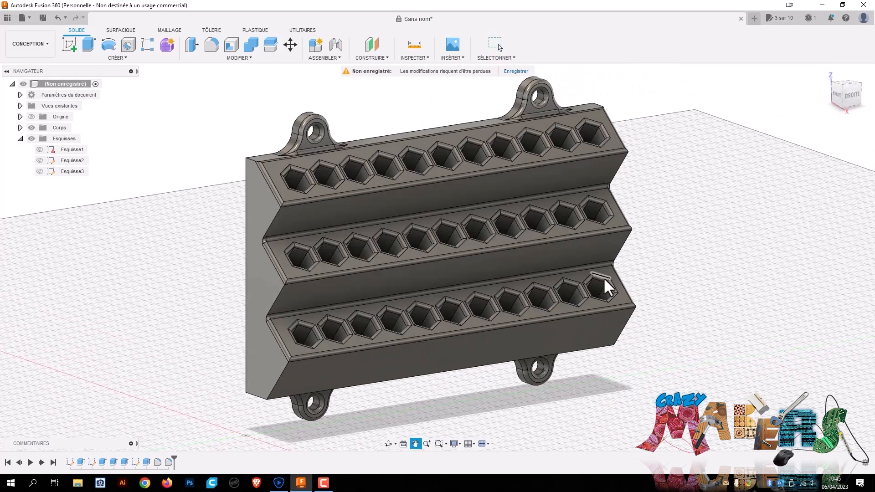